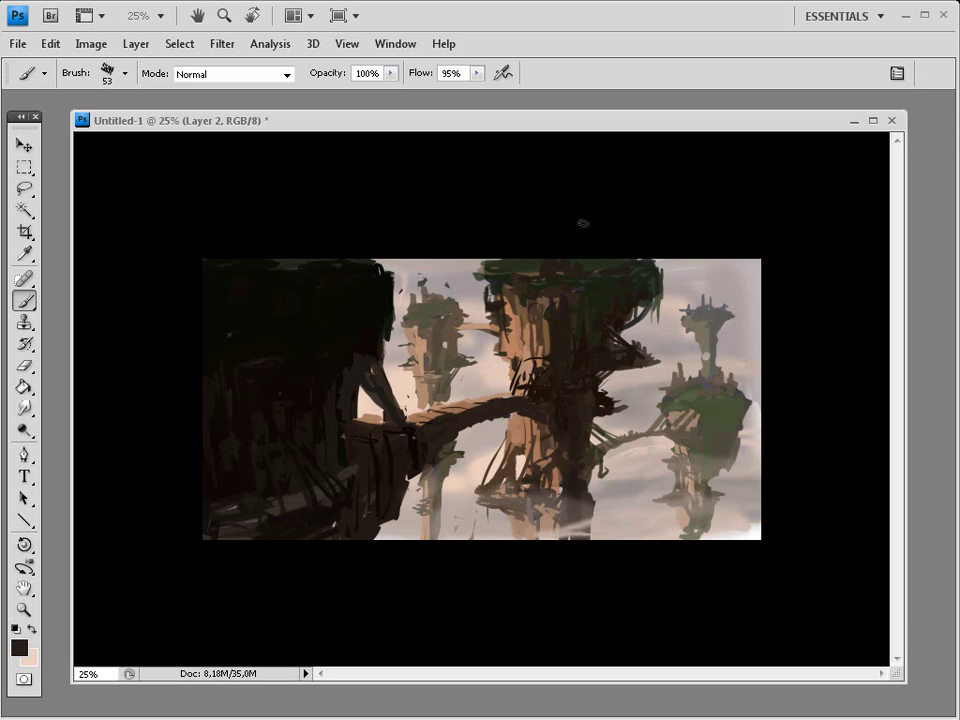
# Paint brown and light tan (#bd987f) highlight strokes along the sunlit side of the central rock pillar.
pyautogui.keyDown('alt'); pyautogui.click(524, 318); pyautogui.keyUp('alt')
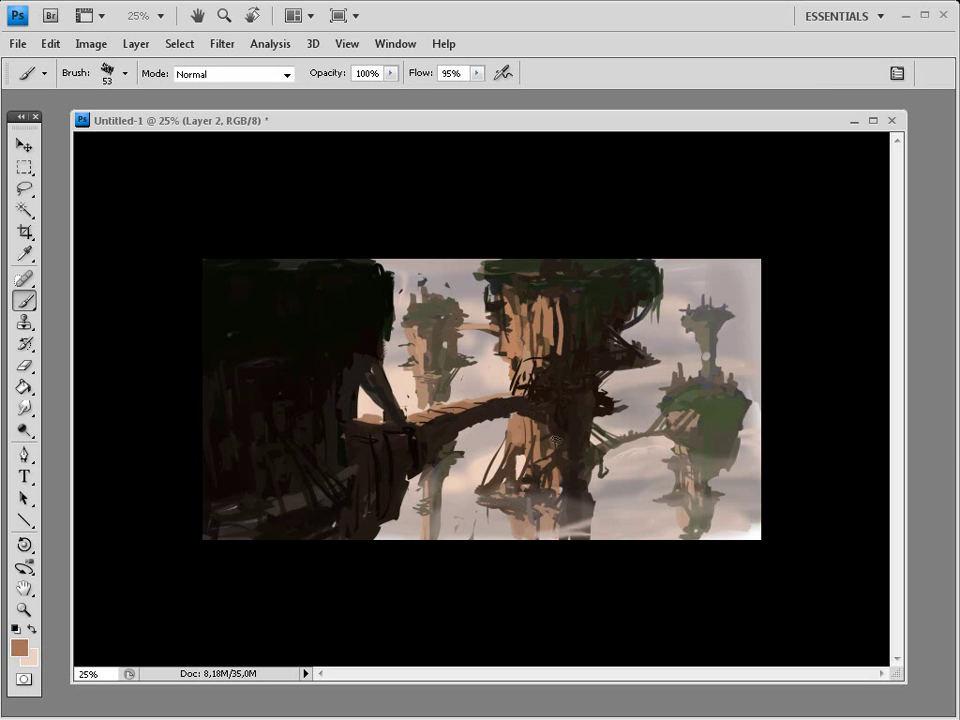
pyautogui.keyDown('alt'); pyautogui.click(560, 318); pyautogui.keyUp('alt')
pyautogui.click(19, 647)
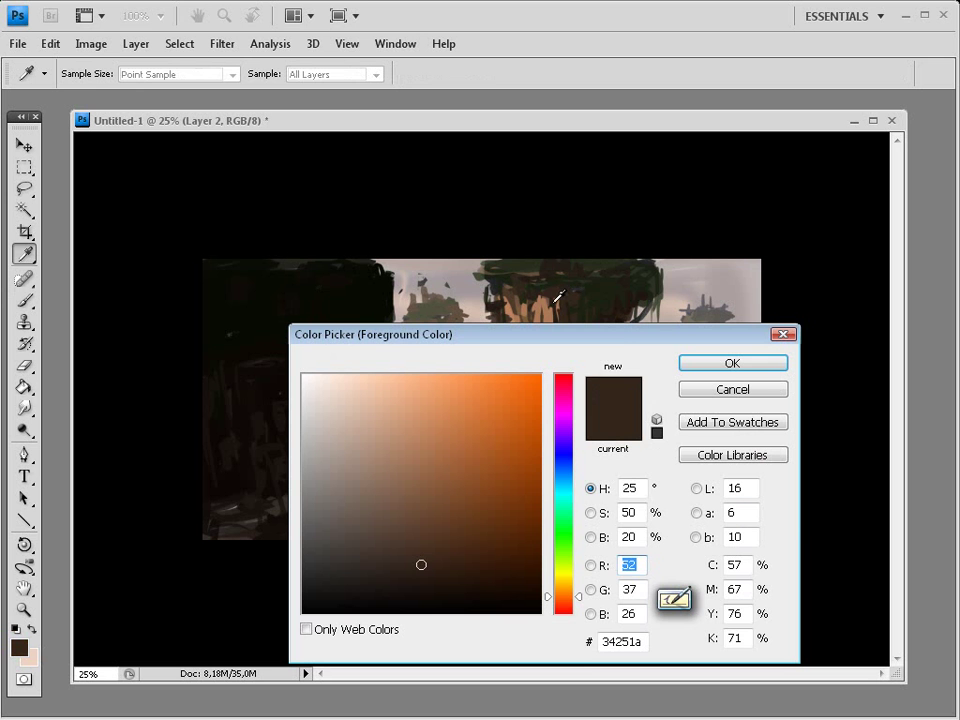
pyautogui.click(458, 297)
pyautogui.click(381, 435)
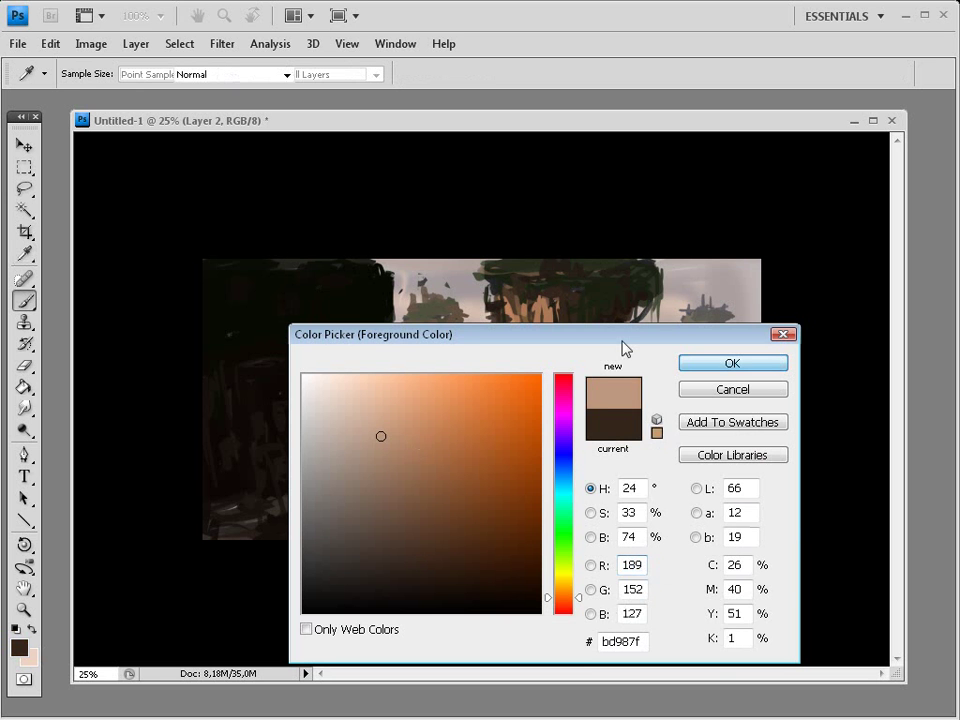
pyautogui.press('Return')
pyautogui.moveTo(514, 350)
pyautogui.mouseDown()
pyautogui.moveTo(537, 314)
pyautogui.moveTo(540, 324)
pyautogui.mouseUp()
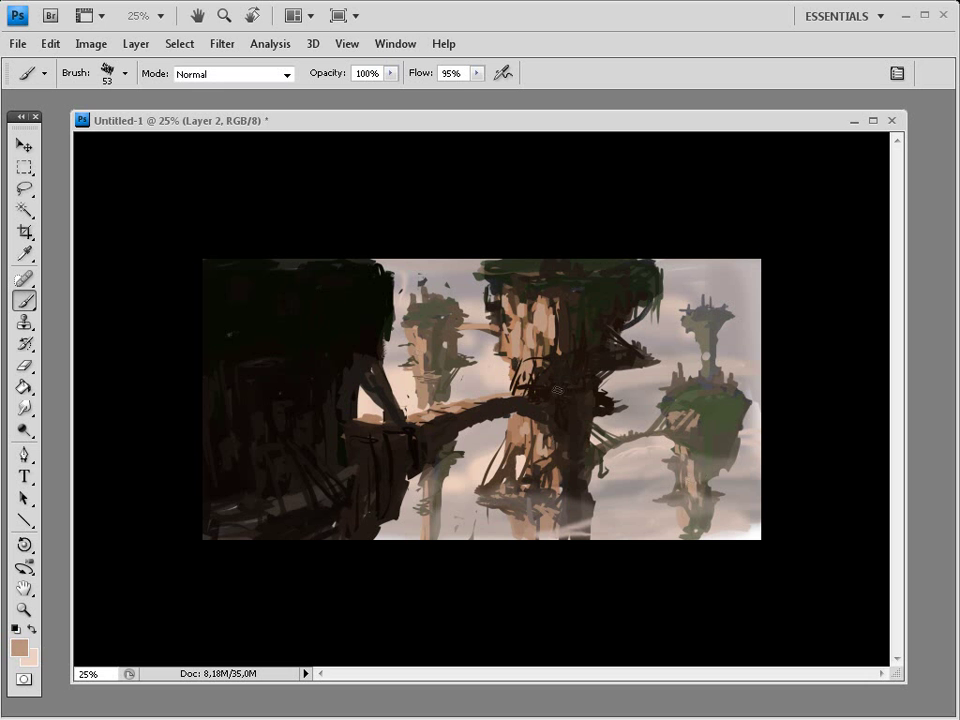
pyautogui.moveTo(556, 390); pyautogui.dragTo(556, 484)
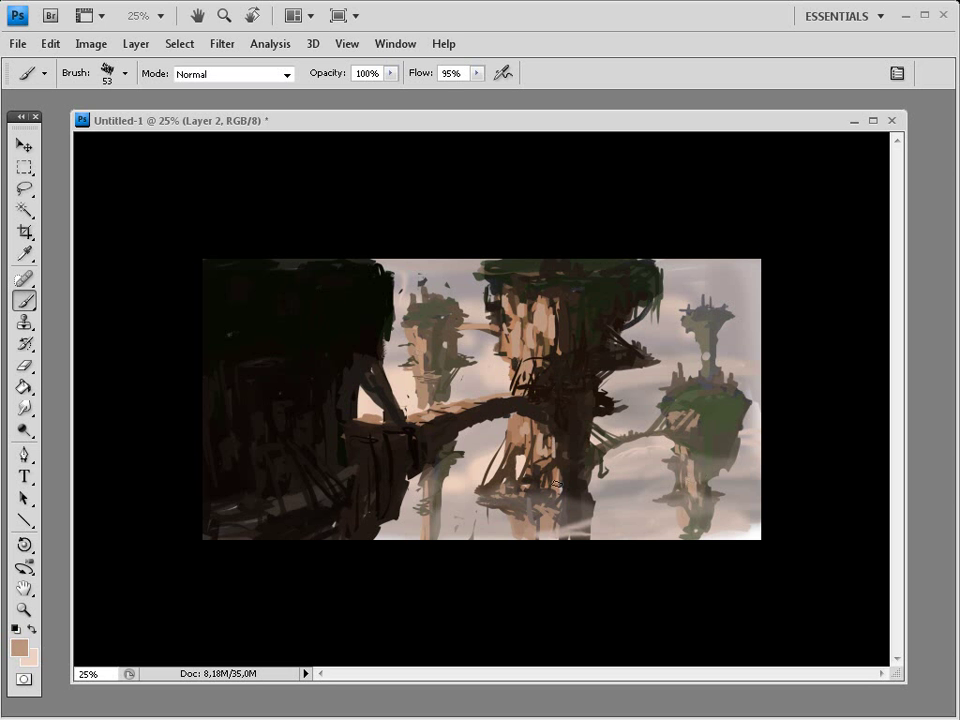
# Paint muted grey-brown rock facets on the dark foreground cliff, using dark tones sampled from the painting.
pyautogui.keyDown('alt'); pyautogui.click(328, 381); pyautogui.keyUp('alt')
pyautogui.keyDown('alt'); pyautogui.click(331, 386); pyautogui.keyUp('alt')
pyautogui.keyDown('alt'); pyautogui.click(273, 468); pyautogui.keyUp('alt')
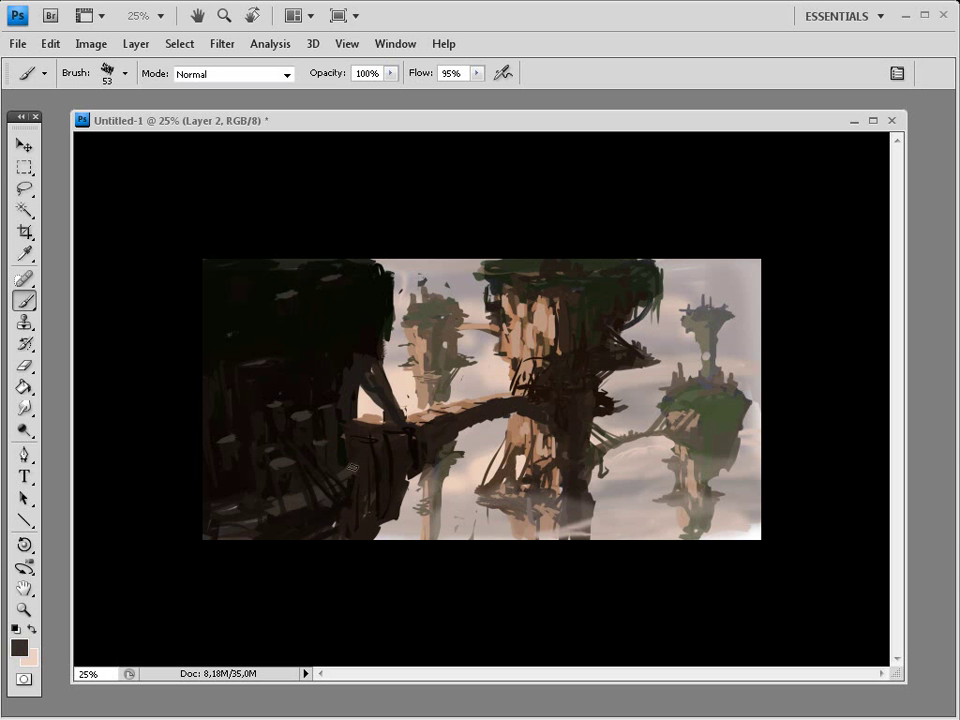
pyautogui.moveTo(352, 468); pyautogui.dragTo(376, 456)
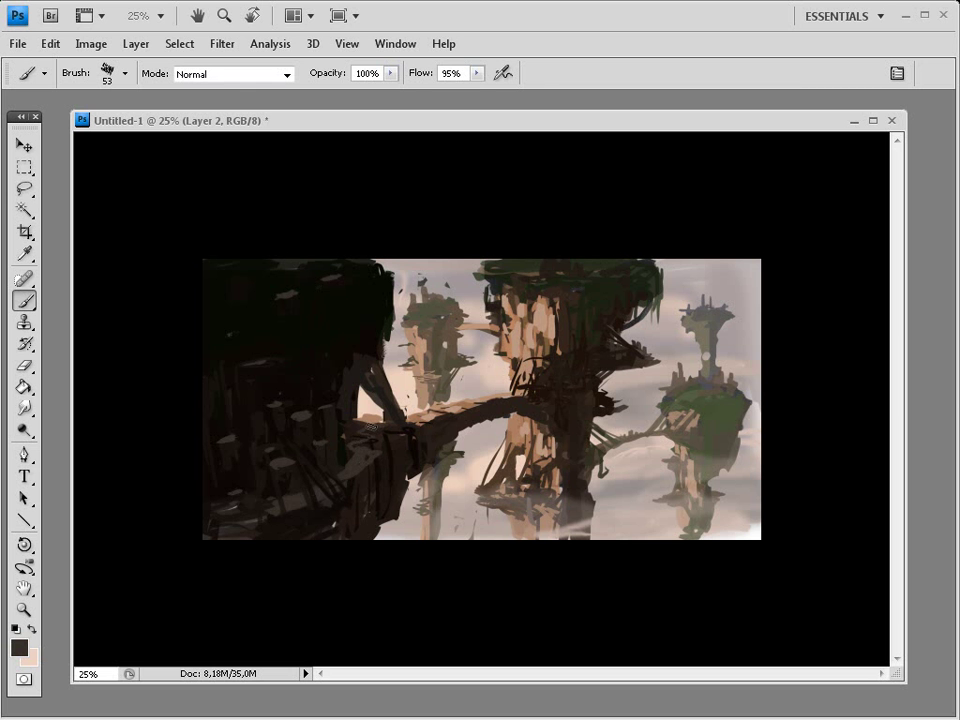
# Paint near-black shadow strokes into the foreground ledge below the near end of the large bridge.
pyautogui.keyDown('alt'); pyautogui.click(362, 475); pyautogui.keyUp('alt')
pyautogui.keyDown('alt'); pyautogui.click(360, 477); pyautogui.keyUp('alt')
pyautogui.keyDown('alt'); pyautogui.click(359, 484); pyautogui.keyUp('alt')
pyautogui.keyDown('alt'); pyautogui.click(361, 481); pyautogui.keyUp('alt')
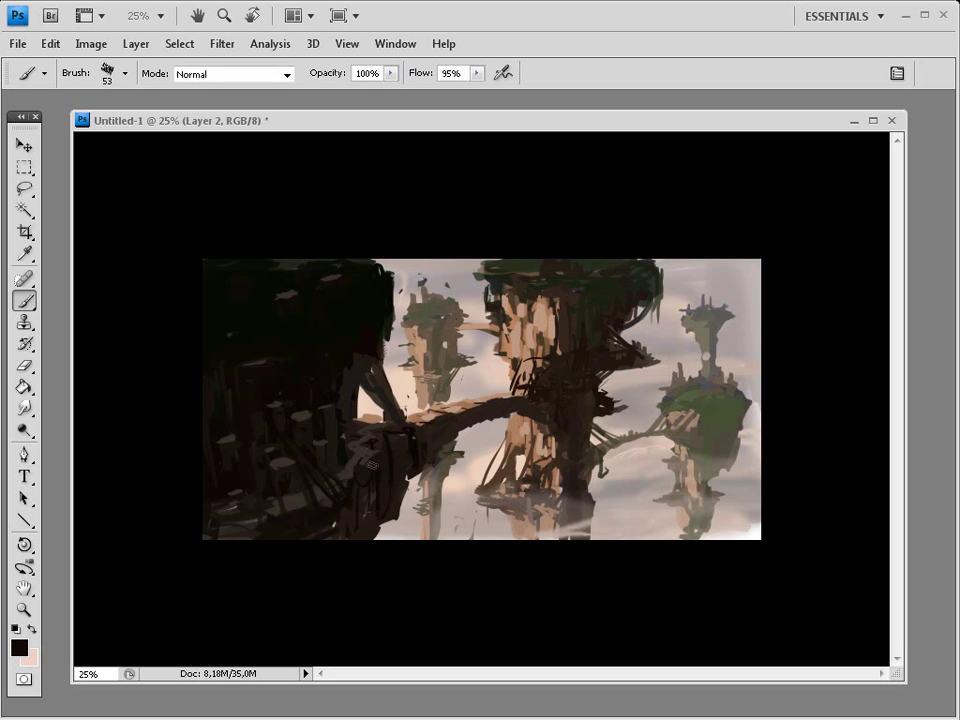
pyautogui.moveTo(372, 467); pyautogui.dragTo(371, 504)
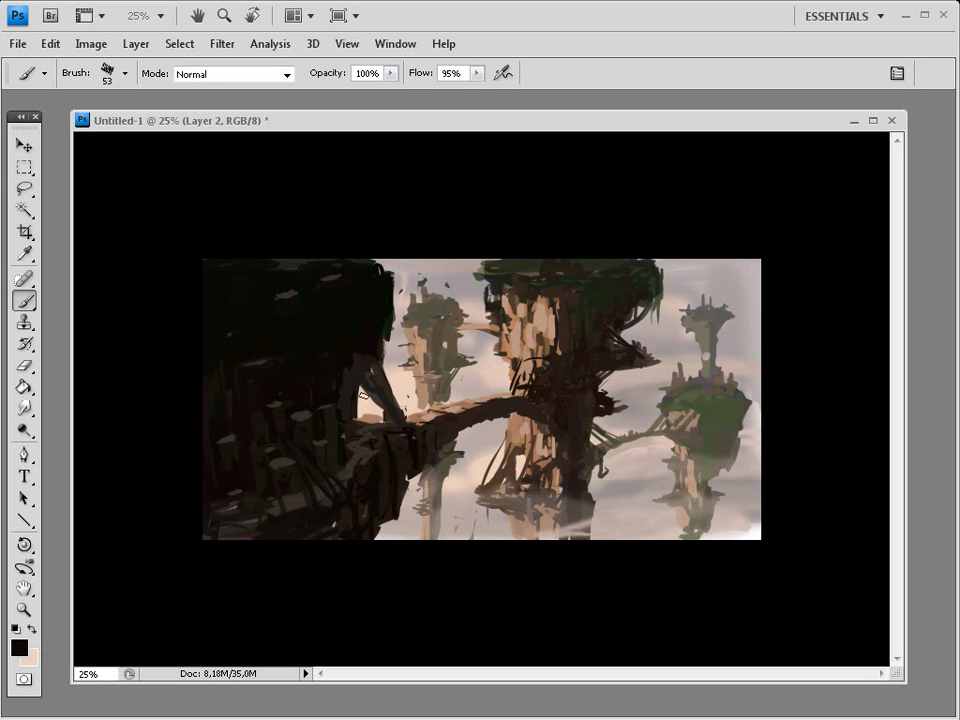
# Add sampled dark brown and grey strokes to the foreground cliff's rock face and the foliage above it.
pyautogui.keyDown('alt'); pyautogui.click(351, 424); pyautogui.keyUp('alt')
pyautogui.keyDown('alt'); pyautogui.click(285, 473); pyautogui.keyUp('alt')
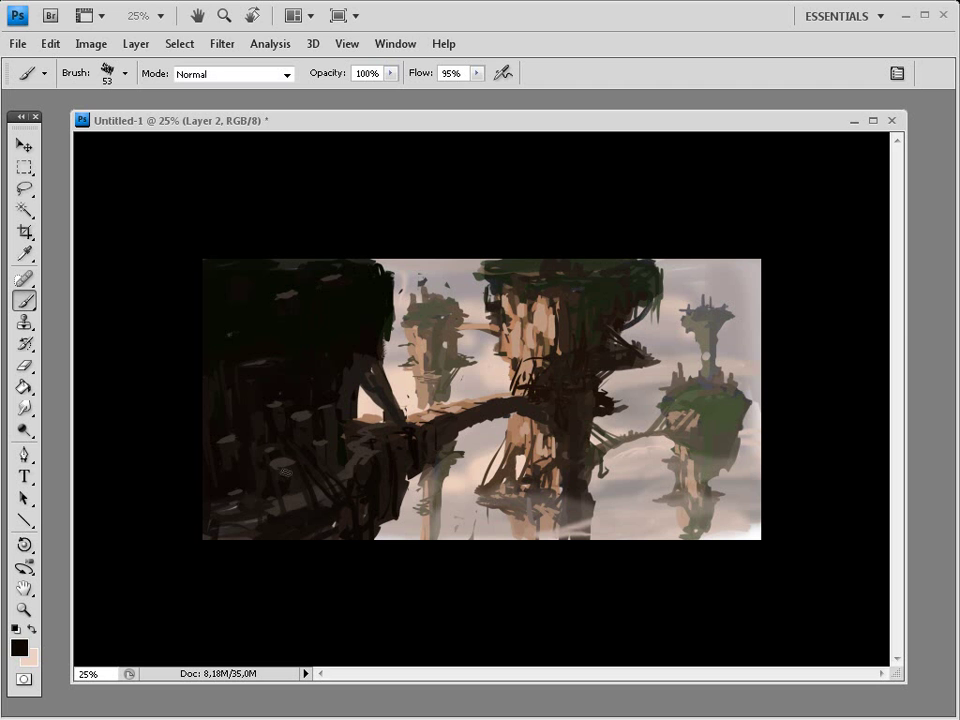
pyautogui.keyDown('alt'); pyautogui.click(263, 404); pyautogui.keyUp('alt')
pyautogui.keyDown('alt'); pyautogui.click(341, 332); pyautogui.keyUp('alt')
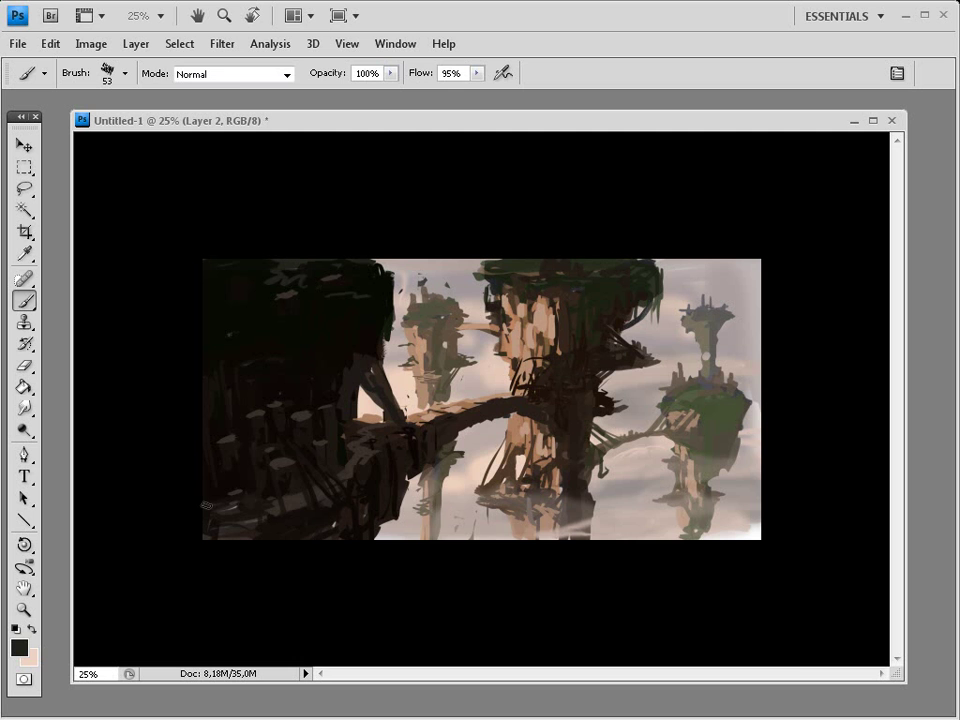
# Set the foreground colour to dark green #273014 and paint leaf strokes across the foreground cliff's canopy.
pyautogui.click(20, 640)
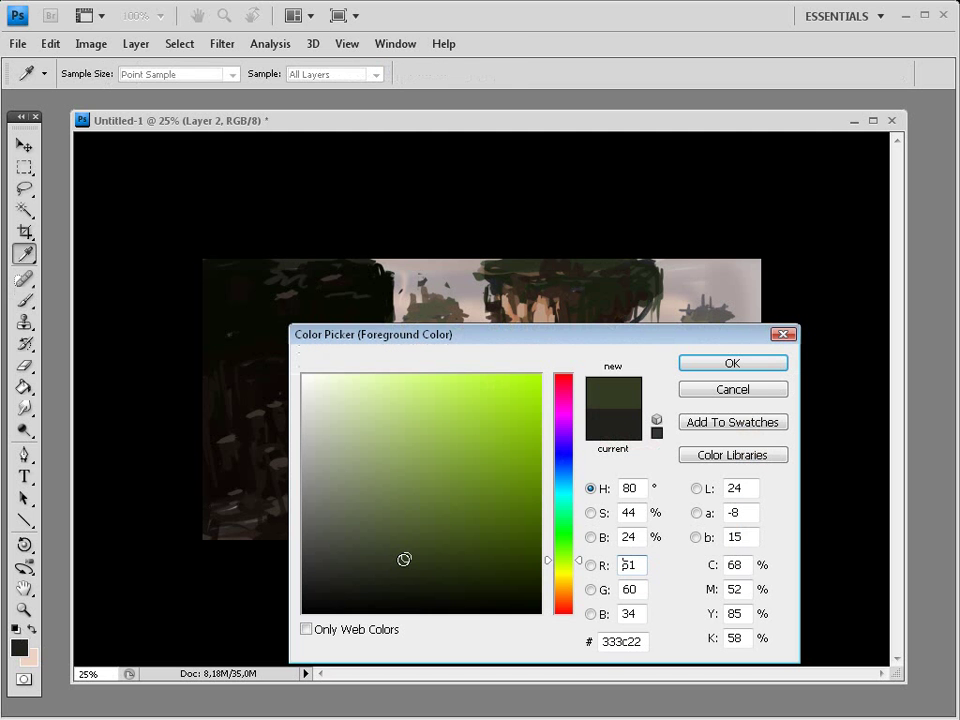
pyautogui.moveTo(404, 559)
pyautogui.mouseDown()
pyautogui.moveTo(420, 554)
pyautogui.moveTo(440, 568)
pyautogui.mouseUp()
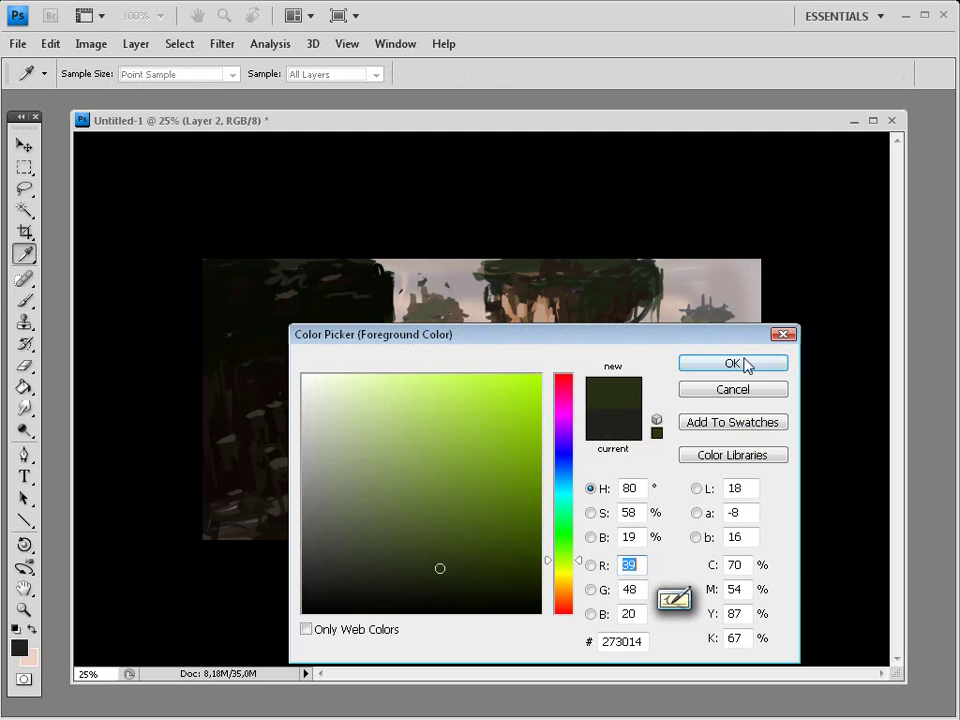
pyautogui.click(733, 363)
pyautogui.press('b')
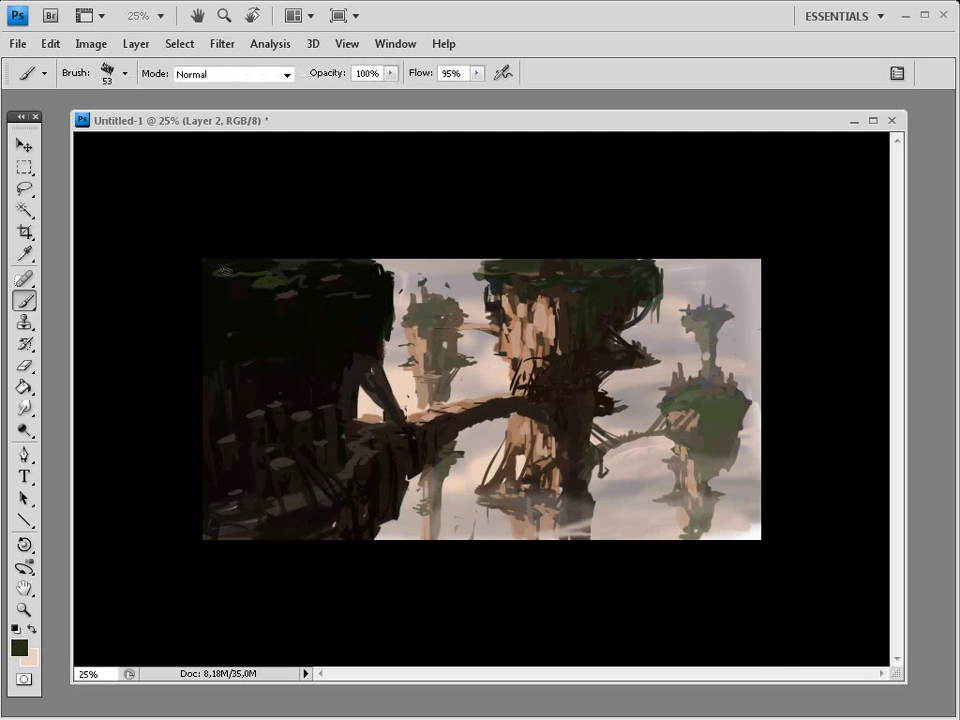
pyautogui.moveTo(225, 270); pyautogui.dragTo(277, 270)
# Set the foreground colour to very dark green #131d09 and deepen the foliage along the foreground cliff's top.
pyautogui.keyDown('alt'); pyautogui.click(277, 283); pyautogui.keyUp('alt')
pyautogui.click(19, 647)
pyautogui.click(470, 586)
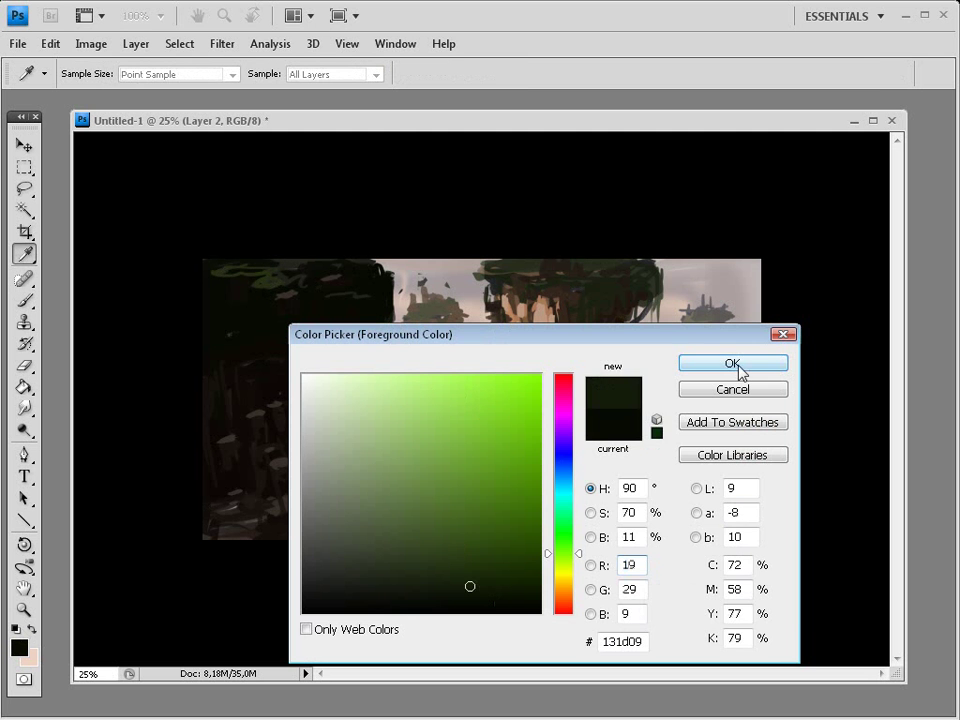
pyautogui.click(735, 364)
pyautogui.moveTo(245, 264)
pyautogui.mouseDown()
pyautogui.moveTo(283, 285)
pyautogui.moveTo(365, 280)
pyautogui.mouseUp()
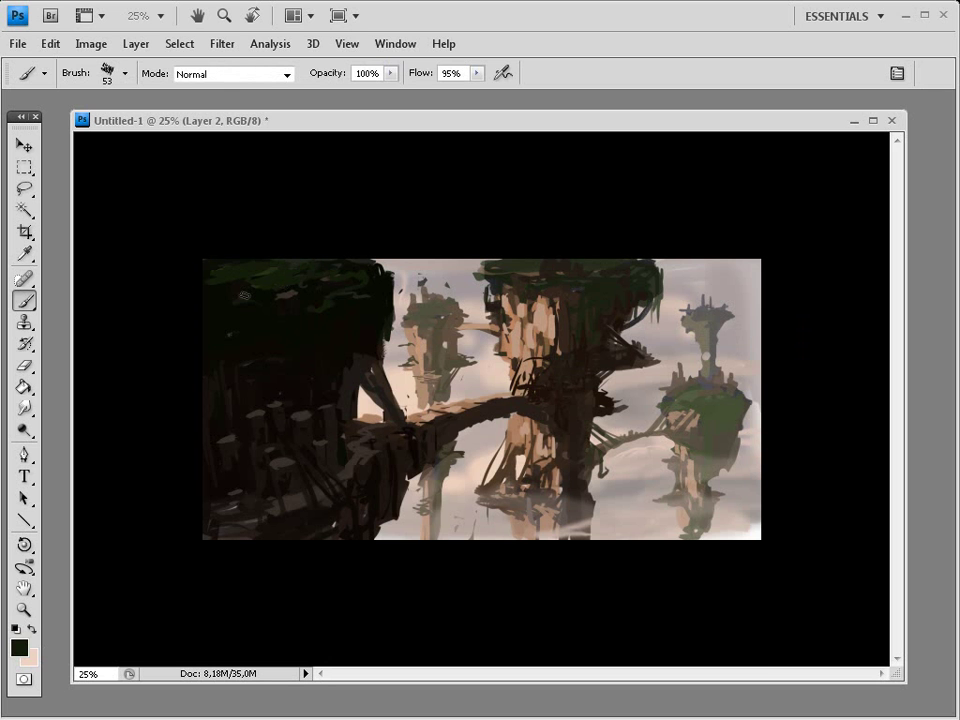
# Break up the foreground cliff's foliage with near-black strokes in a colour sampled from its shadow.
pyautogui.keyDown('alt'); pyautogui.click(223, 332); pyautogui.keyUp('alt')
pyautogui.moveTo(232, 312); pyautogui.dragTo(249, 297)
pyautogui.moveTo(337, 280); pyautogui.dragTo(330, 284)
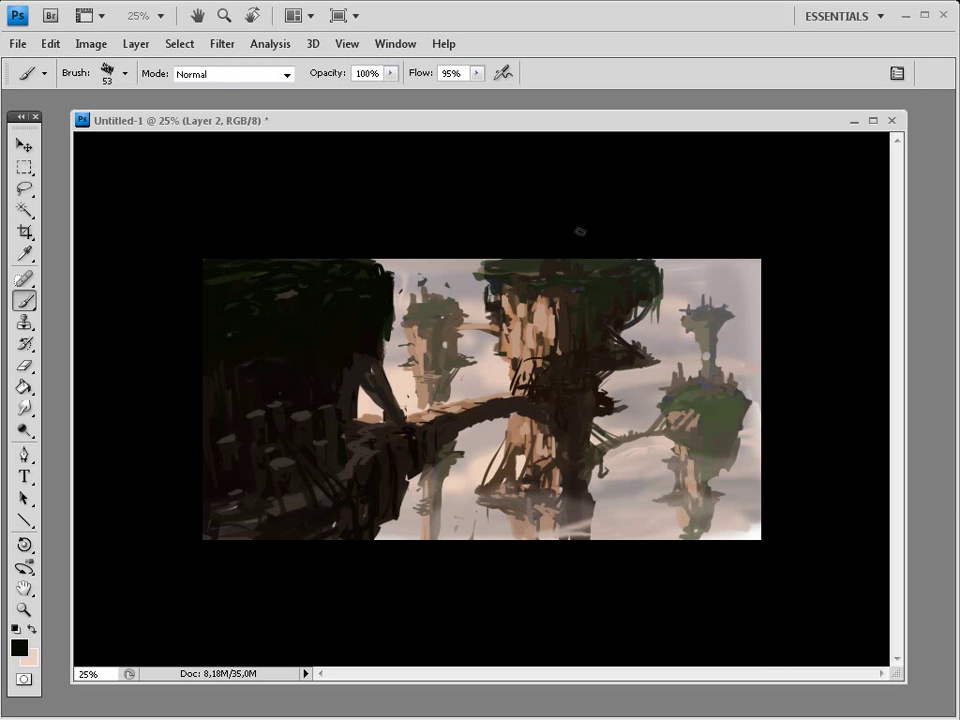
# Paint sampled dark brown and green strokes over the central pillar's canopy and widen its outer foliage edge.
pyautogui.keyDown('alt'); pyautogui.click(495, 273); pyautogui.keyUp('alt')
pyautogui.keyDown('alt'); pyautogui.click(508, 342); pyautogui.keyUp('alt')
pyautogui.keyDown('alt'); pyautogui.click(567, 300); pyautogui.keyUp('alt')
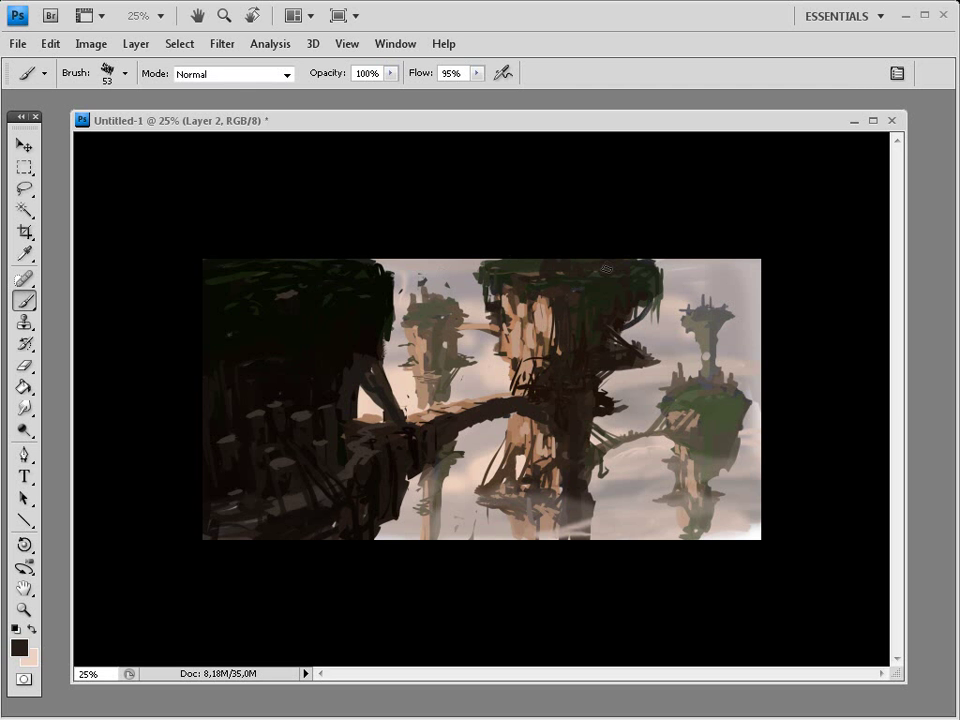
pyautogui.keyDown('alt'); pyautogui.click(510, 265); pyautogui.keyUp('alt')
pyautogui.moveTo(500, 264); pyautogui.dragTo(476, 262)
# Paint dark brown vertical strokes down the shadowed side of the central pillar's trunk.
pyautogui.keyDown('alt'); pyautogui.click(327, 379); pyautogui.keyUp('alt')
pyautogui.keyDown('alt'); pyautogui.click(552, 347); pyautogui.keyUp('alt')
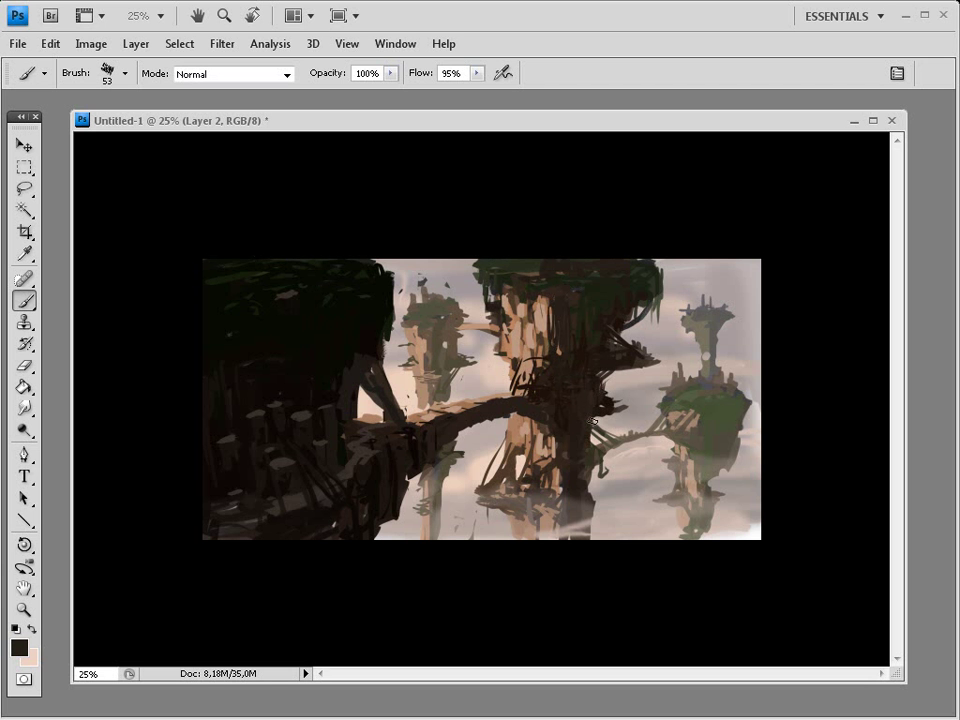
pyautogui.moveTo(592, 423); pyautogui.dragTo(592, 484)
# Paint muted brown building shapes on top of the right floating island and darken its foliage.
pyautogui.keyDown('alt'); pyautogui.click(687, 398); pyautogui.keyUp('alt')
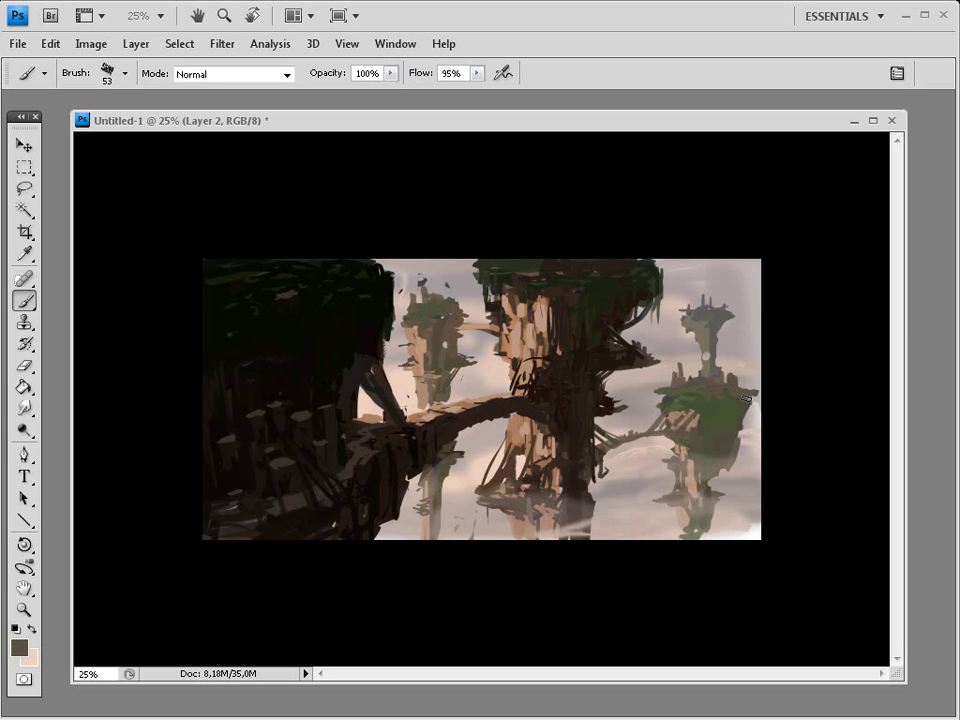
pyautogui.keyDown('alt'); pyautogui.click(591, 483); pyautogui.keyUp('alt')
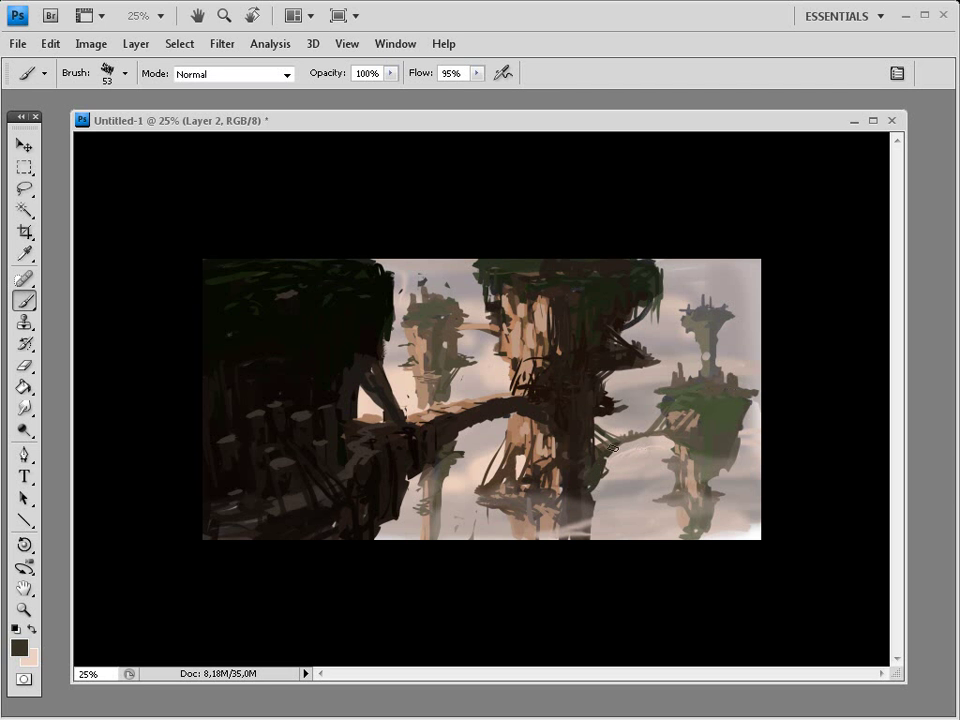
# Repaint the small bridge between the central pillar and the right island with sampled dark brown and olive-grey strokes.
pyautogui.keyDown('alt'); pyautogui.click(598, 459); pyautogui.keyUp('alt')
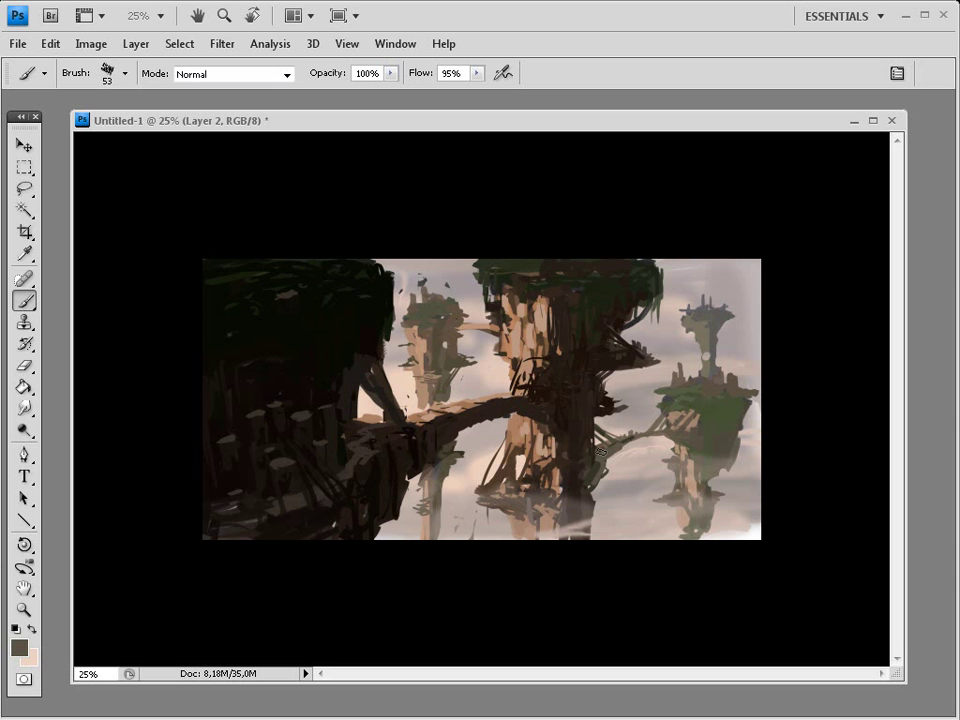
pyautogui.keyDown('alt'); pyautogui.click(590, 453); pyautogui.keyUp('alt')
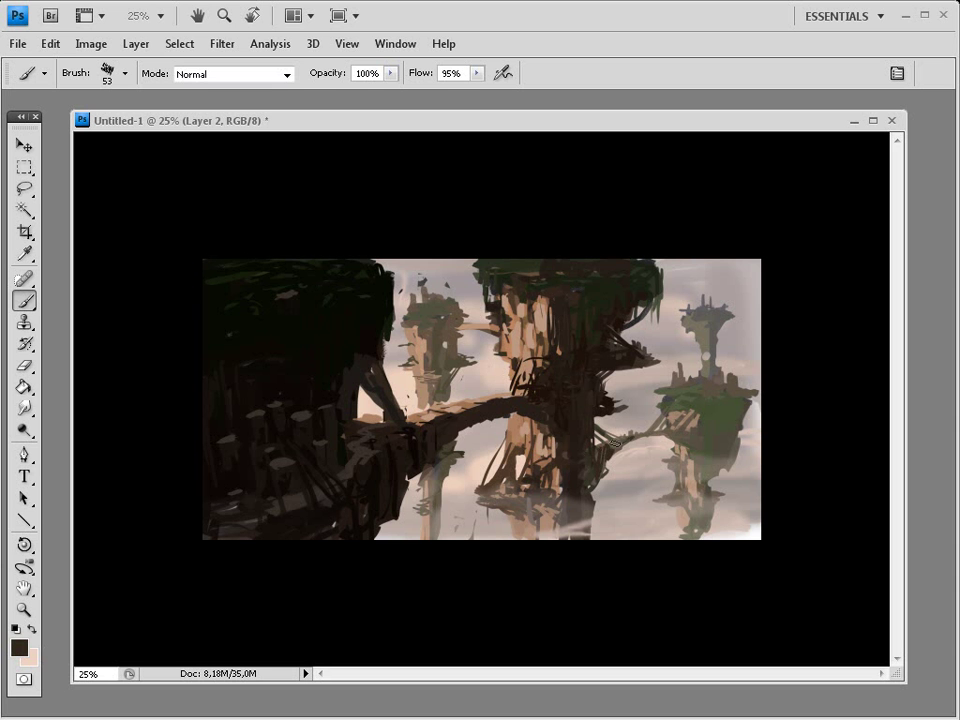
pyautogui.moveTo(612, 446); pyautogui.dragTo(678, 430)
pyautogui.keyDown('alt'); pyautogui.click(619, 446); pyautogui.keyUp('alt')
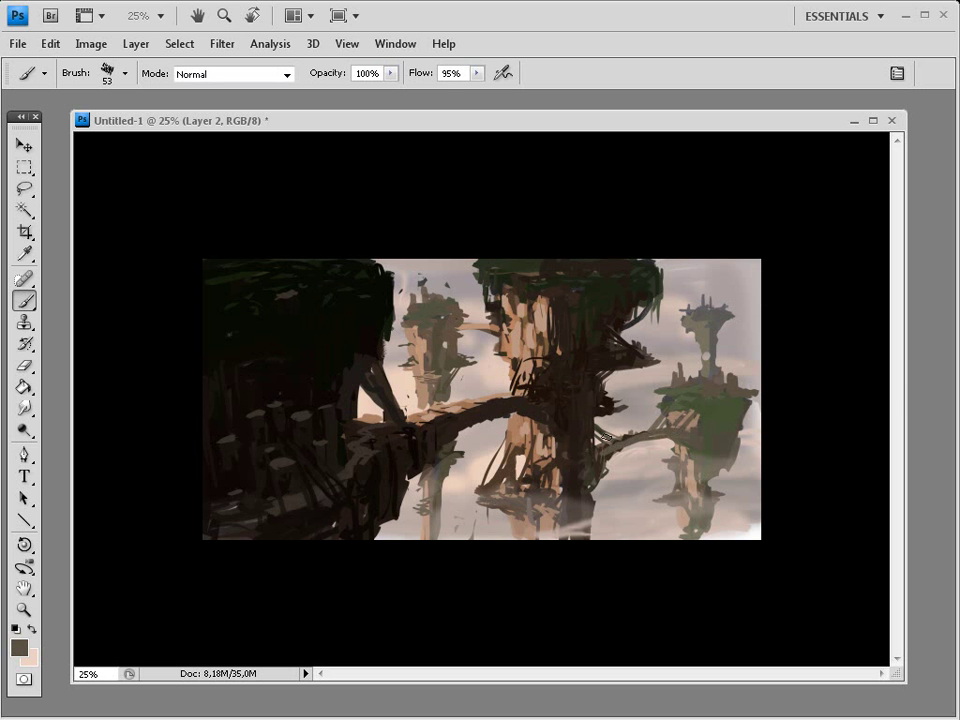
pyautogui.keyDown('alt'); pyautogui.click(607, 450); pyautogui.keyUp('alt')
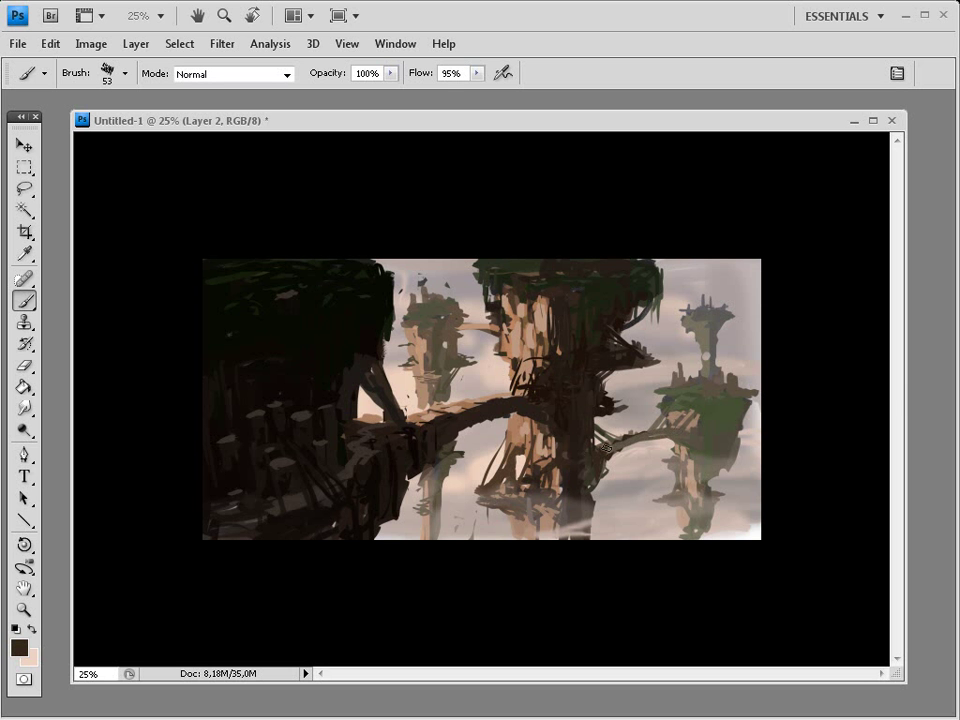
# Paint sampled green and grey-brown strokes on the small bridge and the underside of the right island.
pyautogui.keyDown('alt'); pyautogui.click(721, 432); pyautogui.keyUp('alt')
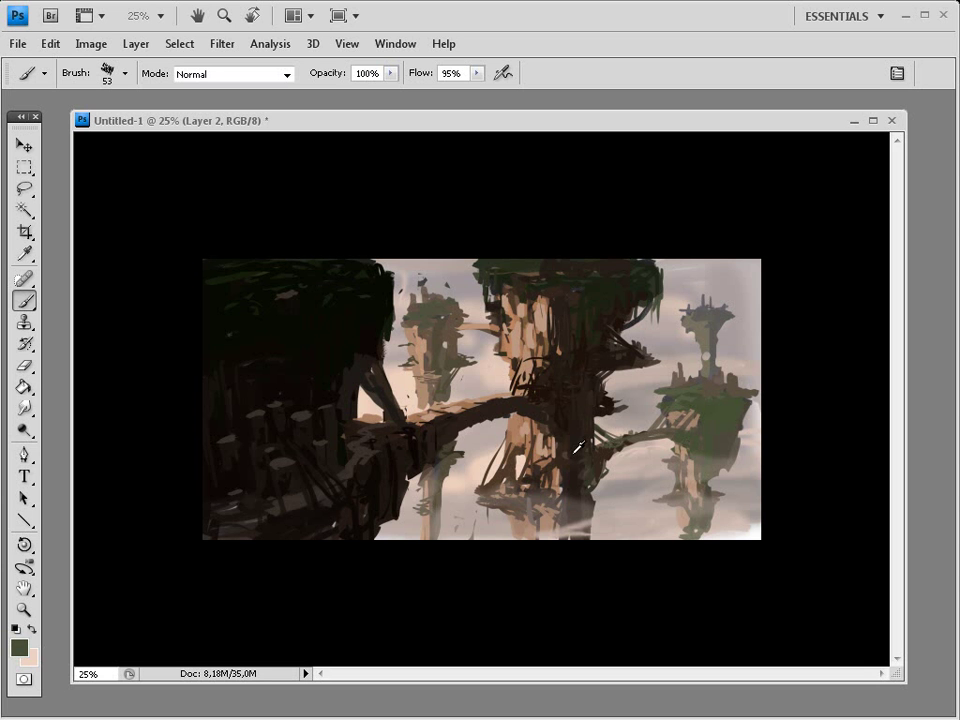
pyautogui.keyDown('alt'); pyautogui.click(664, 453); pyautogui.keyUp('alt')
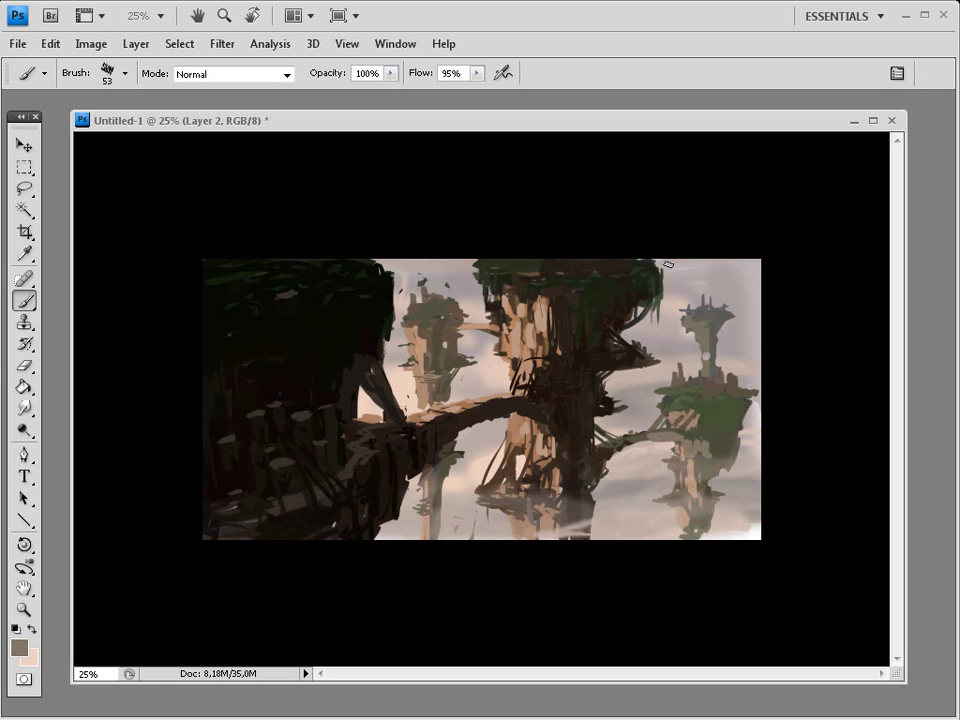
pyautogui.keyDown('alt'); pyautogui.click(688, 426); pyautogui.keyUp('alt')
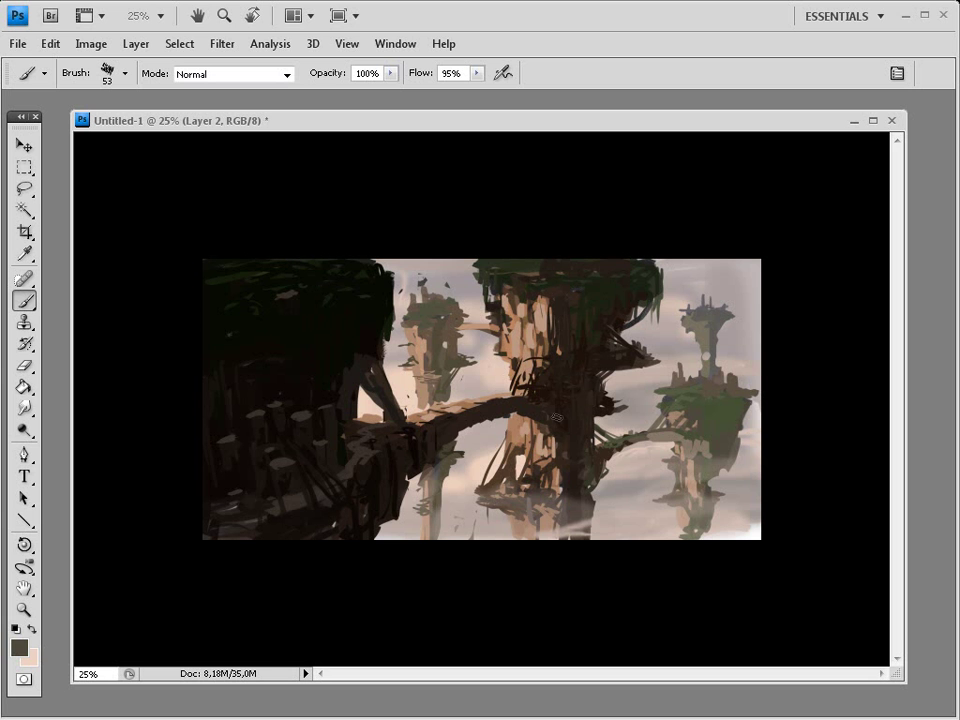
# Add orange-brown strokes to the central pillar's sunlit edge and hang dark foliage from its canopy above.
pyautogui.keyDown('alt'); pyautogui.click(573, 453); pyautogui.keyUp('alt')
pyautogui.keyDown('alt'); pyautogui.click(491, 290); pyautogui.keyUp('alt')
pyautogui.keyDown('alt'); pyautogui.click(499, 311); pyautogui.keyUp('alt')
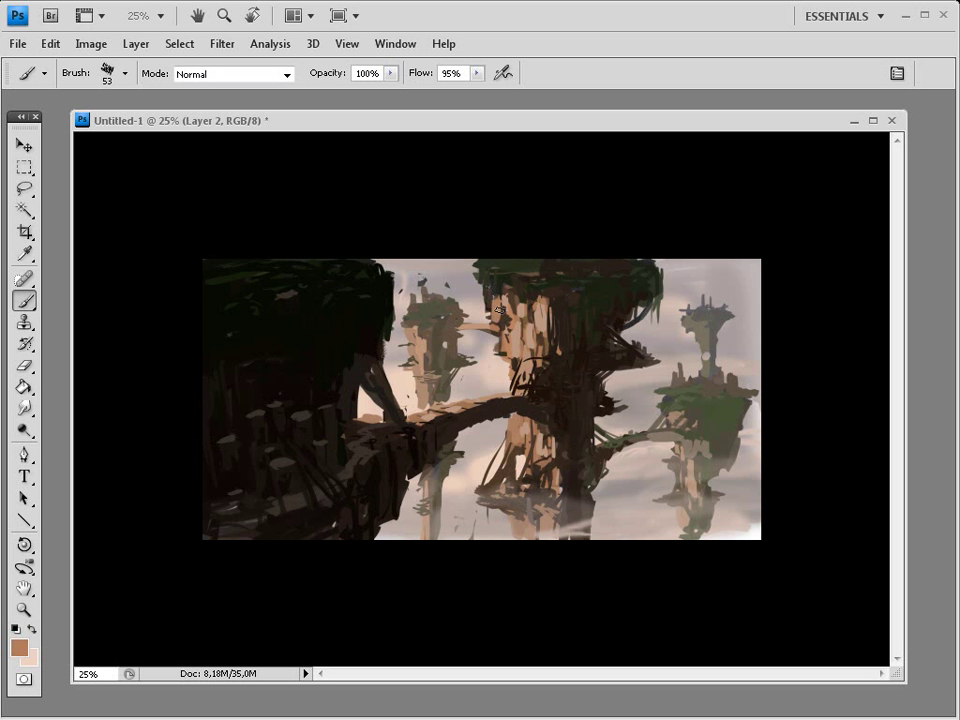
pyautogui.keyDown('alt'); pyautogui.click(472, 295); pyautogui.keyUp('alt')
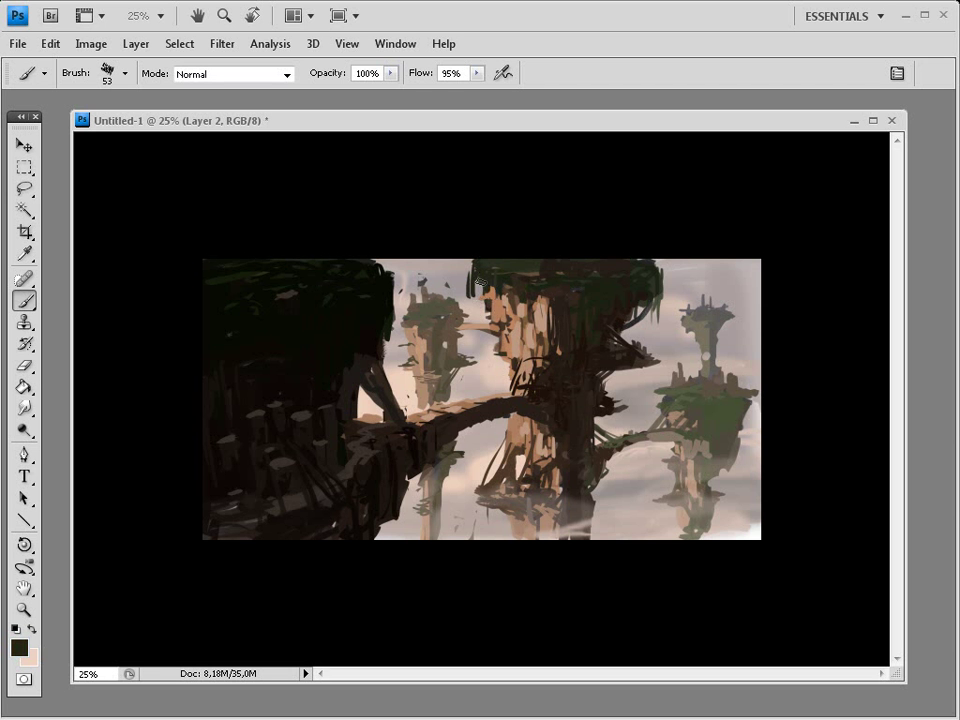
pyautogui.moveTo(479, 281); pyautogui.dragTo(501, 278)
# Set the foreground colour to olive #474120 and paint lit foliage patches on the central pillar's canopy.
pyautogui.click(19, 647)
pyautogui.click(434, 543)
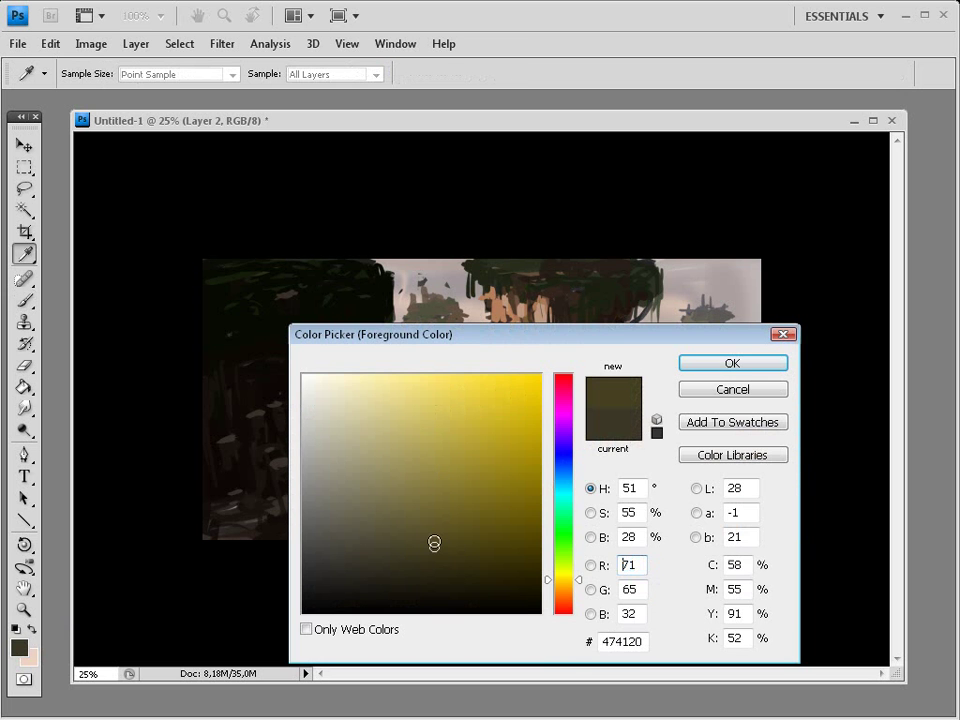
pyautogui.press('Return')
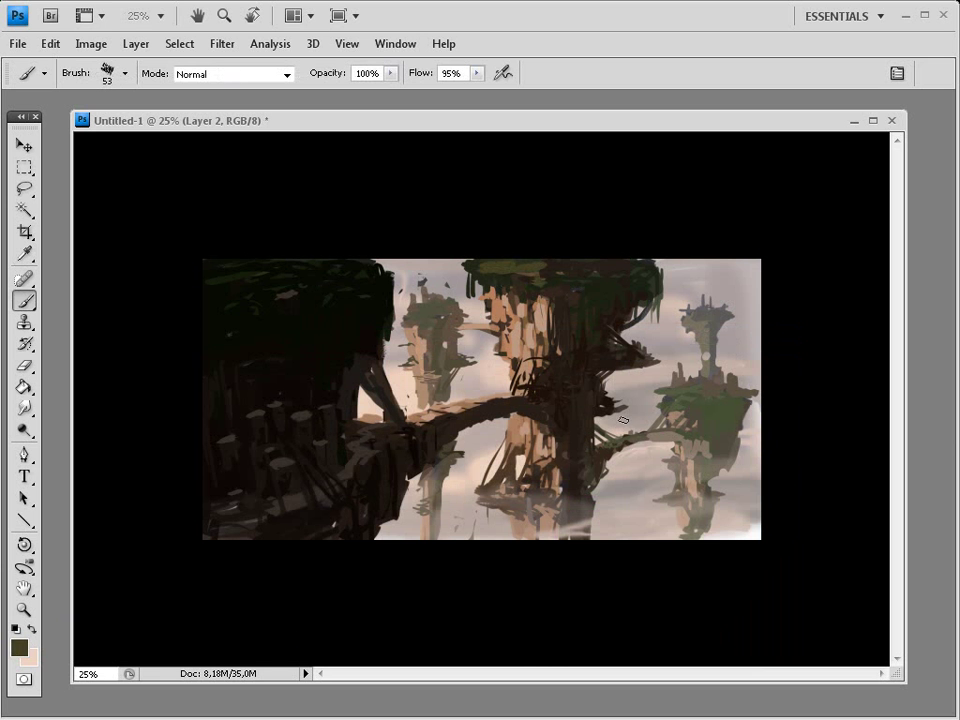
# Paint light tan highlights on the rock column beneath the right floating island.
pyautogui.keyDown('alt'); pyautogui.click(691, 481); pyautogui.keyUp('alt')
pyautogui.moveTo(705, 494); pyautogui.dragTo(718, 530)
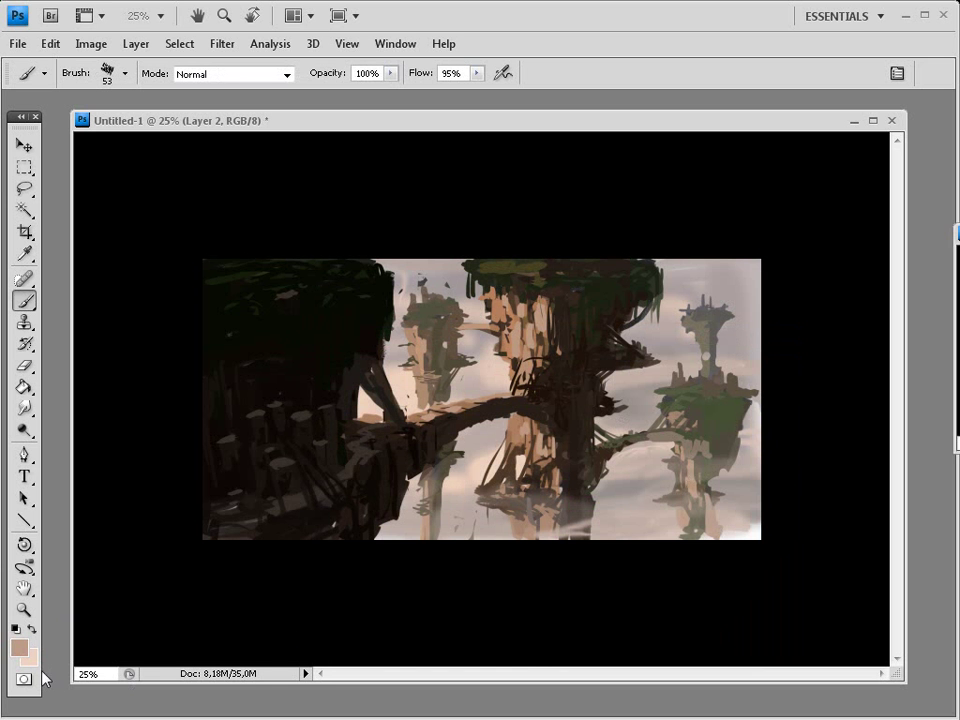
# Refine the central pillar's hanging foliage with sampled dark green and its sunlit edge with sampled orange-brown.
pyautogui.keyDown('alt'); pyautogui.click(488, 296); pyautogui.keyUp('alt')
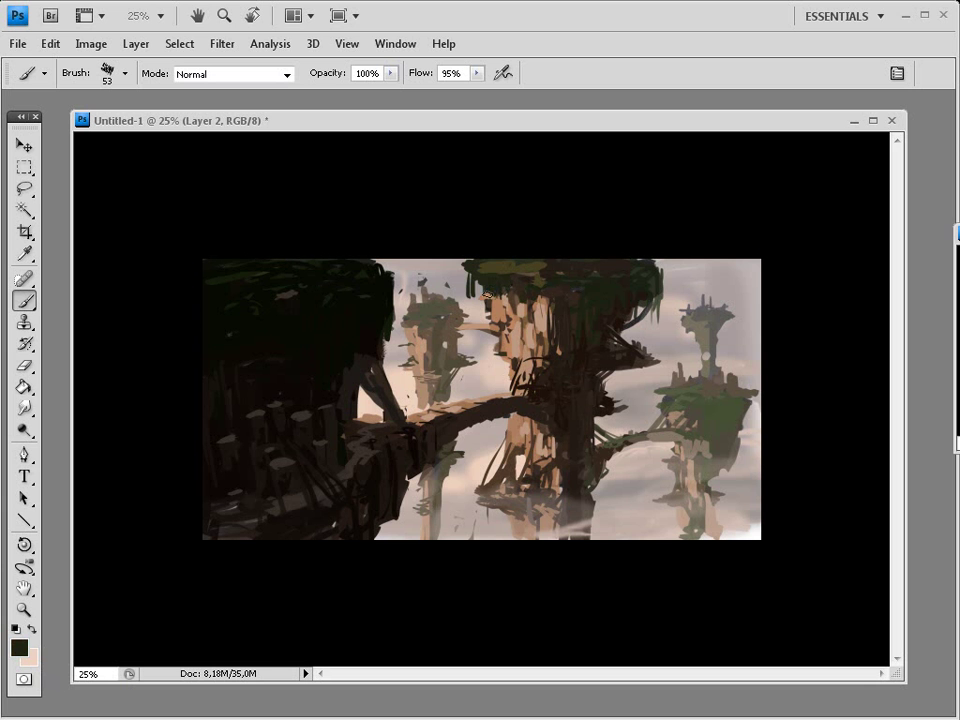
pyautogui.keyDown('alt'); pyautogui.click(507, 363); pyautogui.keyUp('alt')
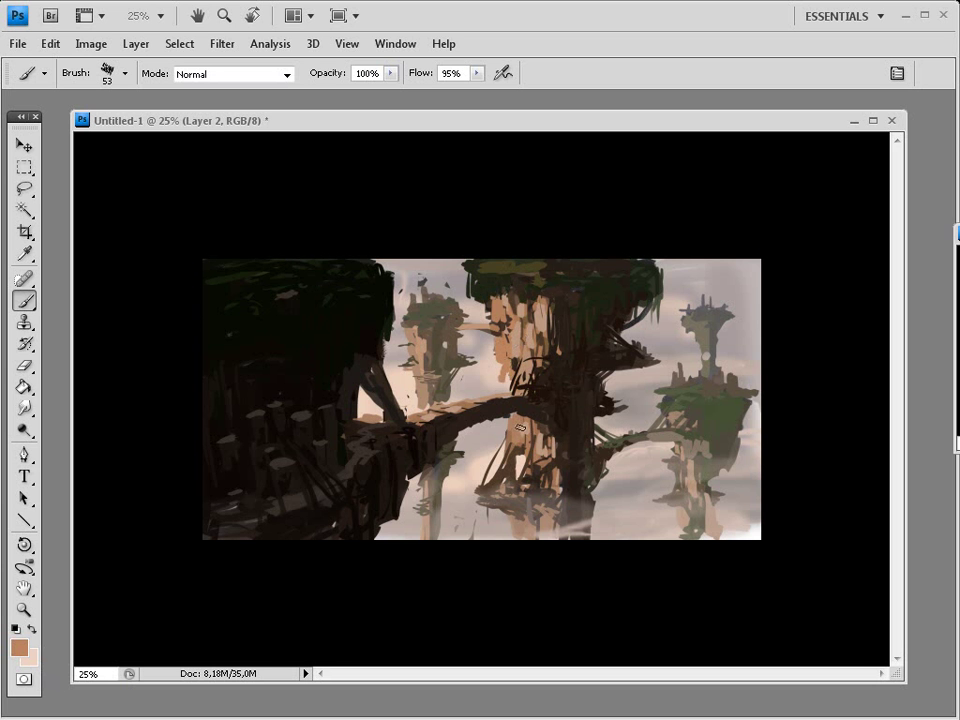
# Paint sampled grey-brown and green tones over the right floating island's shaded foliage and rocky underside.
pyautogui.keyDown('alt'); pyautogui.click(550, 420); pyautogui.keyUp('alt')
pyautogui.keyDown('alt'); pyautogui.click(737, 437); pyautogui.keyUp('alt')
pyautogui.keyDown('alt'); pyautogui.click(723, 431); pyautogui.keyUp('alt')
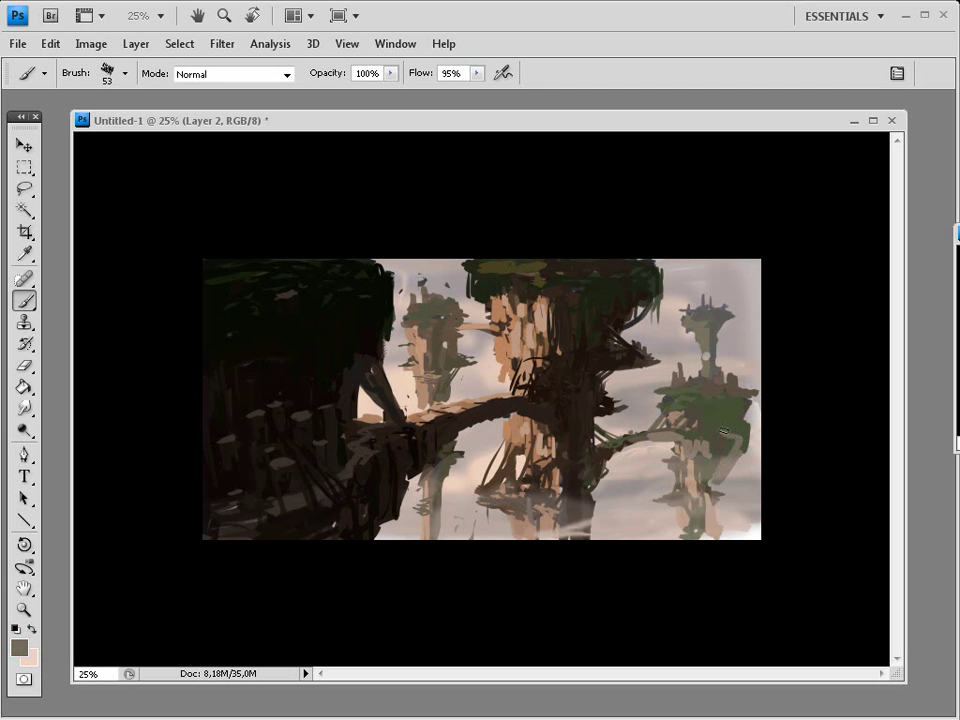
pyautogui.moveTo(723, 431); pyautogui.dragTo(730, 455)
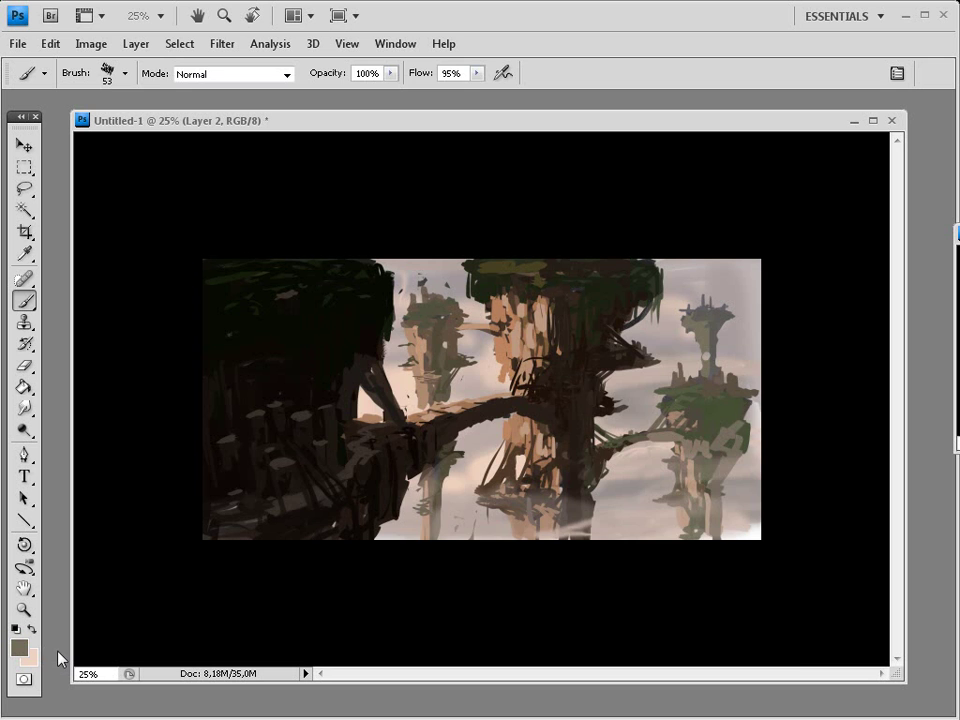
# Set the foreground colour to #575047 and paint darker rock strokes hanging beneath the right floating island.
pyautogui.click(19, 647)
pyautogui.click(345, 531)
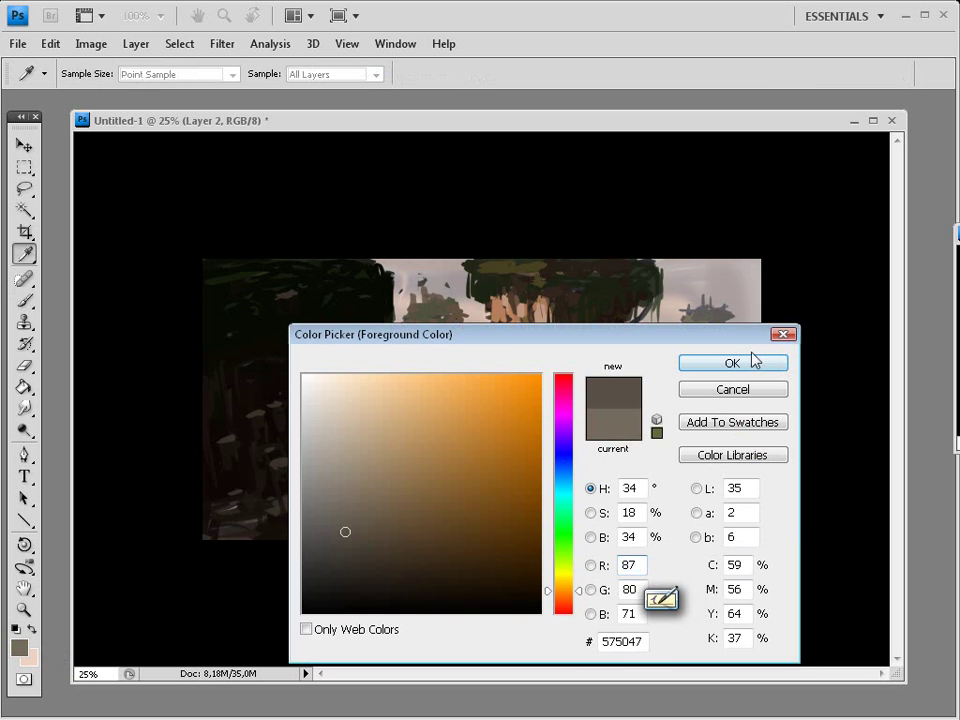
pyautogui.click(733, 362)
pyautogui.moveTo(720, 473); pyautogui.dragTo(707, 518)
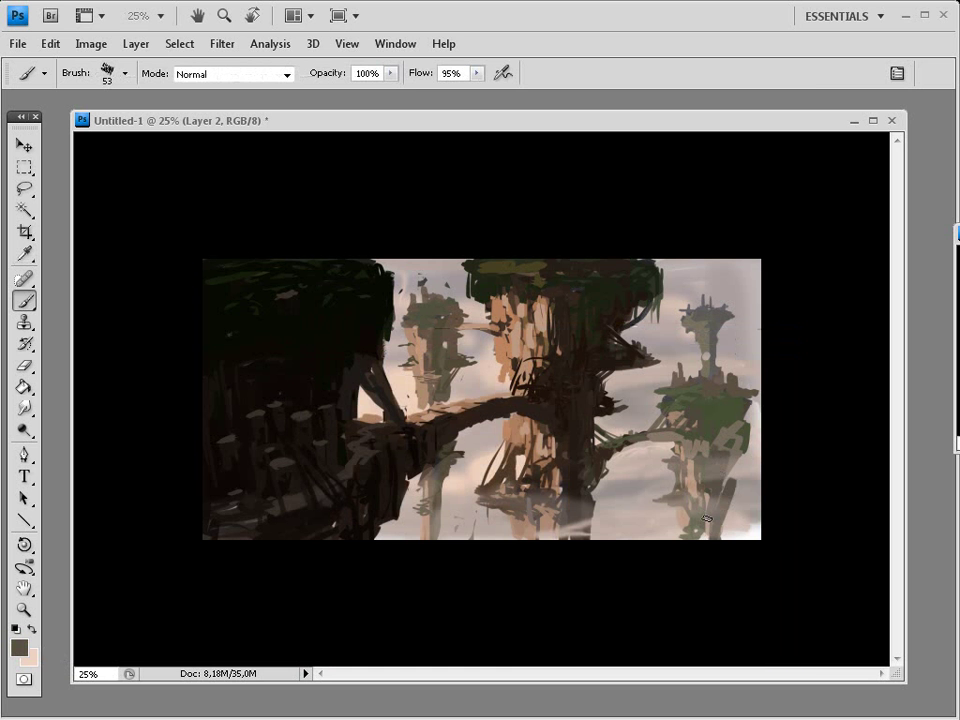
# Lasso the right floating island with its tower and bridge, move it lower in the composition, and deselect.
pyautogui.press('l')
pyautogui.moveTo(722, 295)
pyautogui.mouseDown()
pyautogui.moveTo(667, 312)
pyautogui.moveTo(652, 396)
pyautogui.moveTo(607, 421)
pyautogui.moveTo(778, 360)
pyautogui.moveTo(715, 250)
pyautogui.mouseUp()
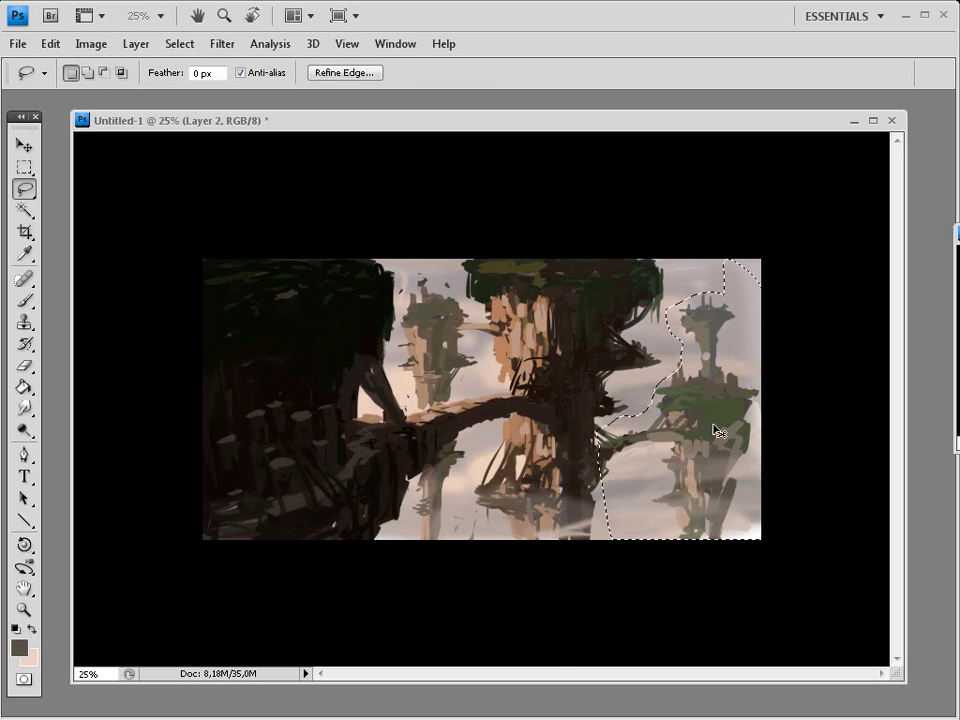
pyautogui.moveTo(715, 431); pyautogui.dragTo(721, 511)
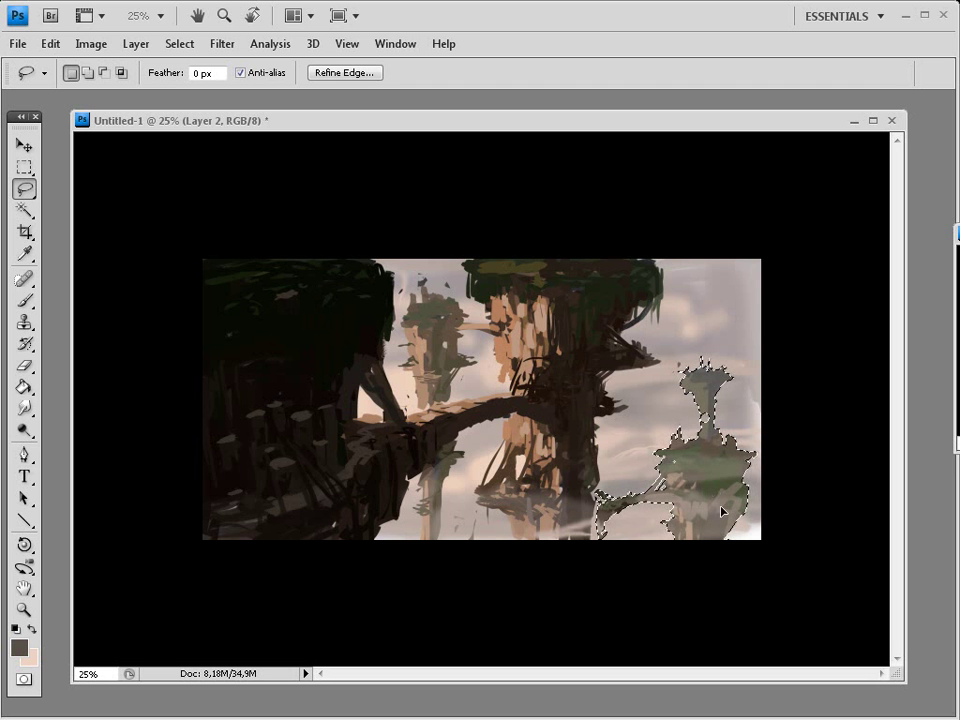
pyautogui.hotkey('ctrl', 'd')
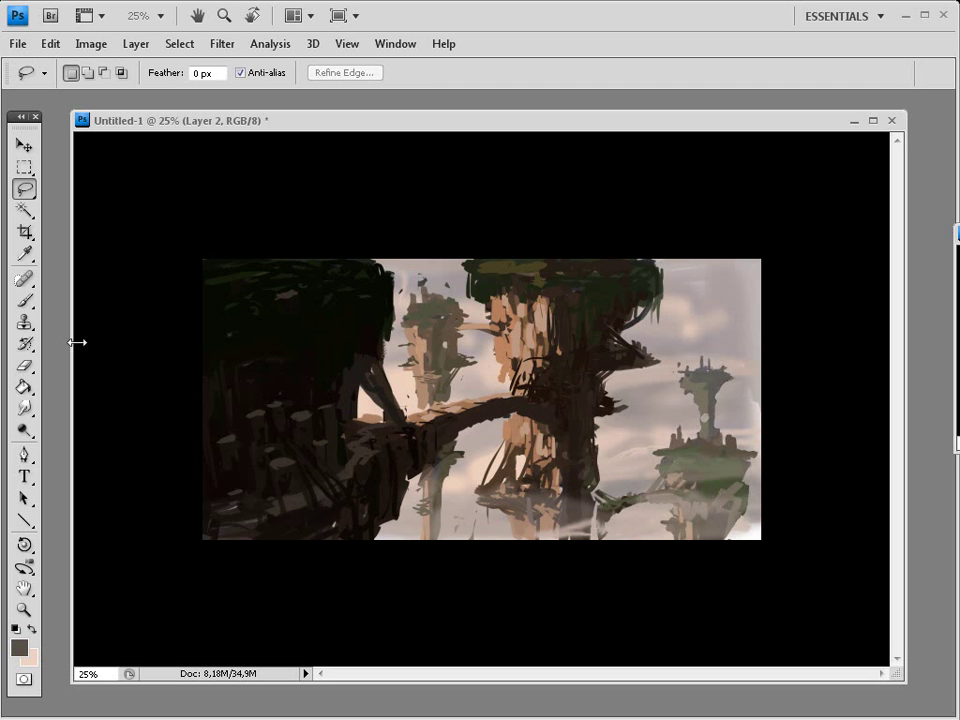
# Paint dark brown ledges jutting from the central pillar's shaded side and a small one on its sunlit side.
pyautogui.press('b')
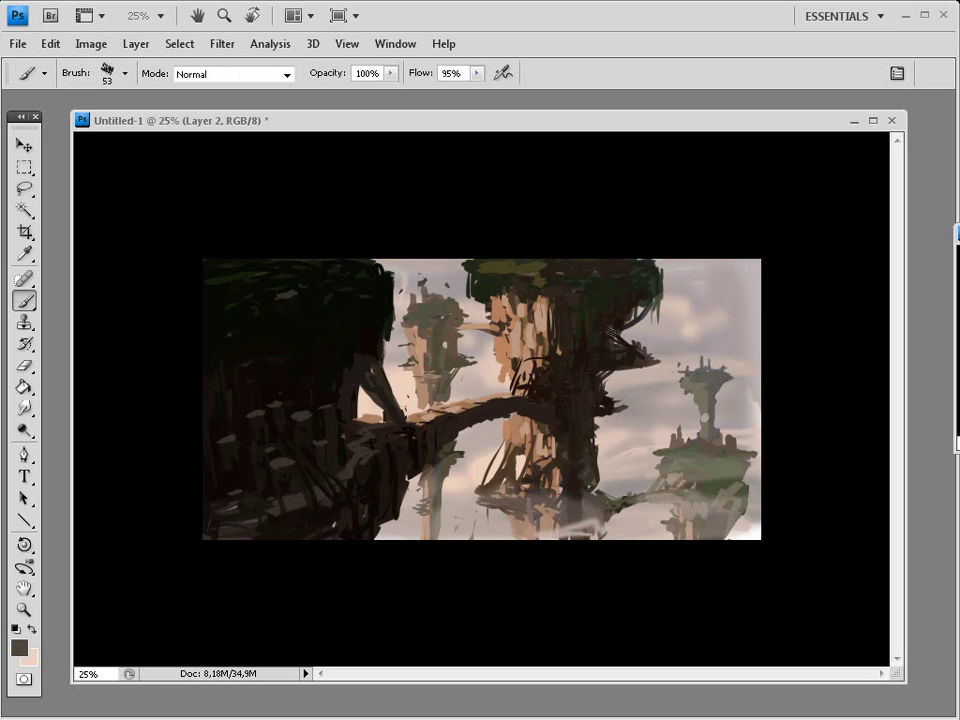
pyautogui.moveTo(600, 419)
pyautogui.mouseDown()
pyautogui.moveTo(628, 413)
pyautogui.moveTo(585, 440)
pyautogui.moveTo(612, 425)
pyautogui.moveTo(596, 463)
pyautogui.moveTo(621, 421)
pyautogui.mouseUp()
pyautogui.keyDown('alt'); pyautogui.click(585, 440); pyautogui.keyUp('alt')
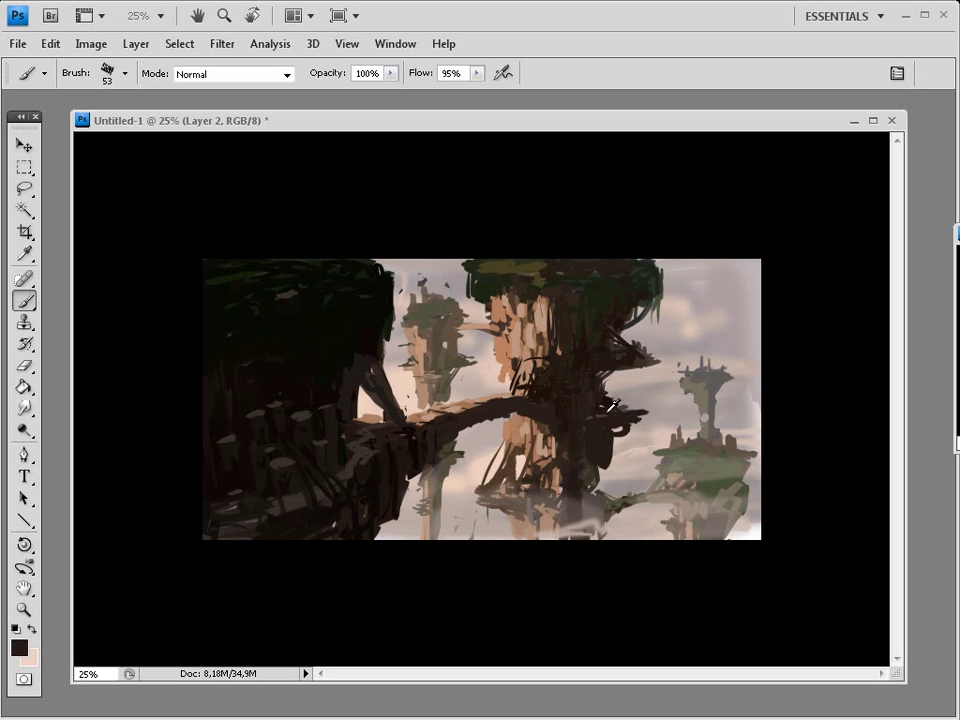
pyautogui.moveTo(613, 406); pyautogui.dragTo(595, 405)
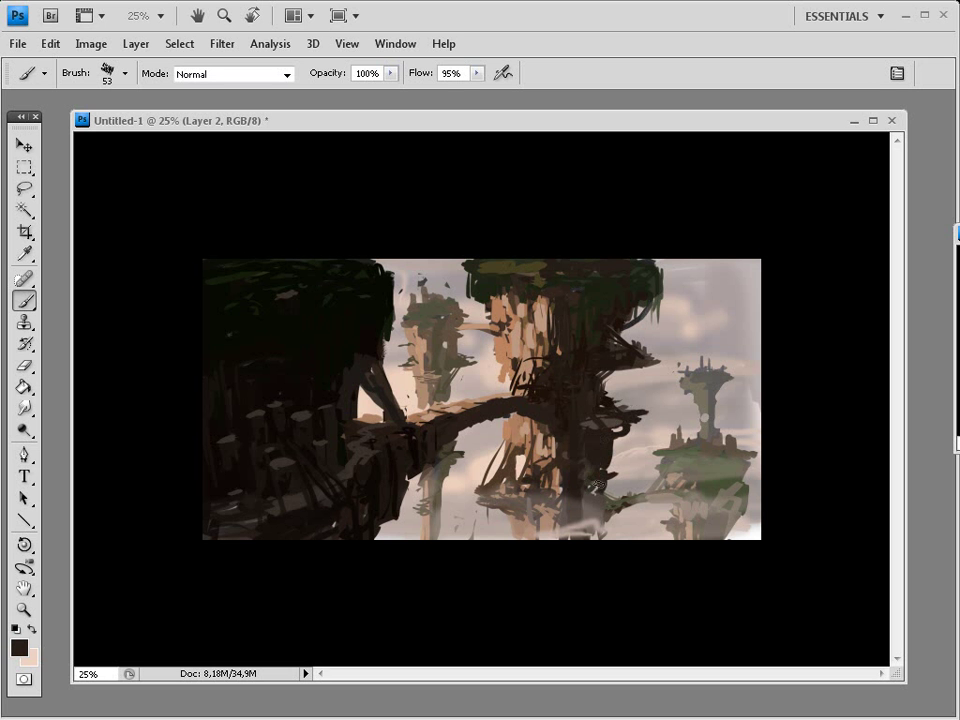
pyautogui.keyDown('alt'); pyautogui.click(545, 357); pyautogui.keyUp('alt')
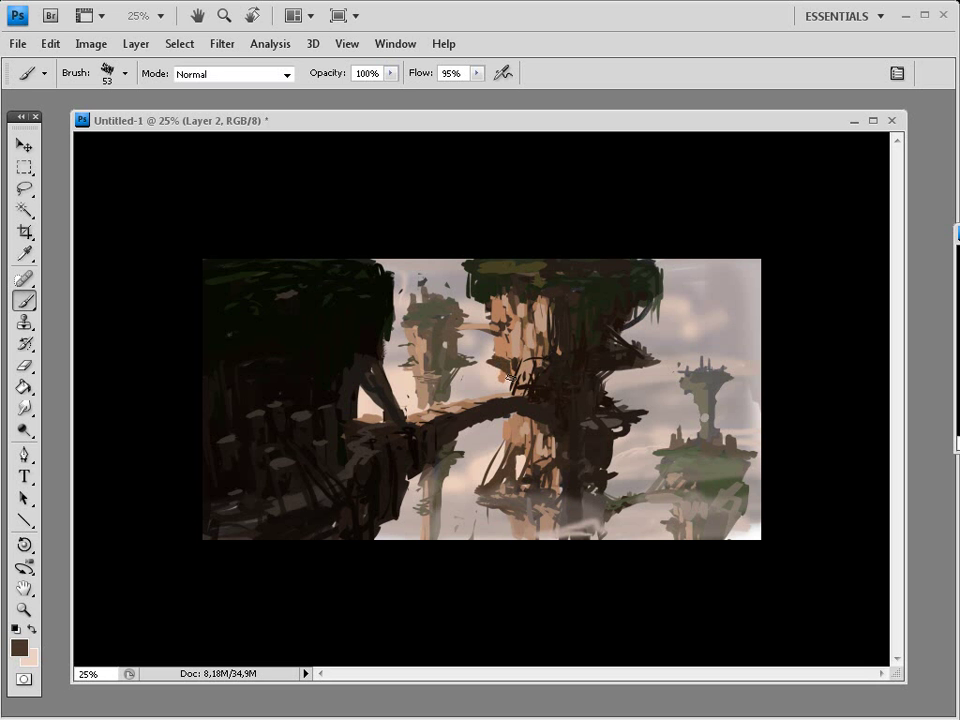
# Widen the distant pillar's sunlit edge with sampled tan and erase the left cliff's ragged outline, opening gaps in its rock.
pyautogui.keyDown('alt'); pyautogui.click(426, 341); pyautogui.keyUp('alt')
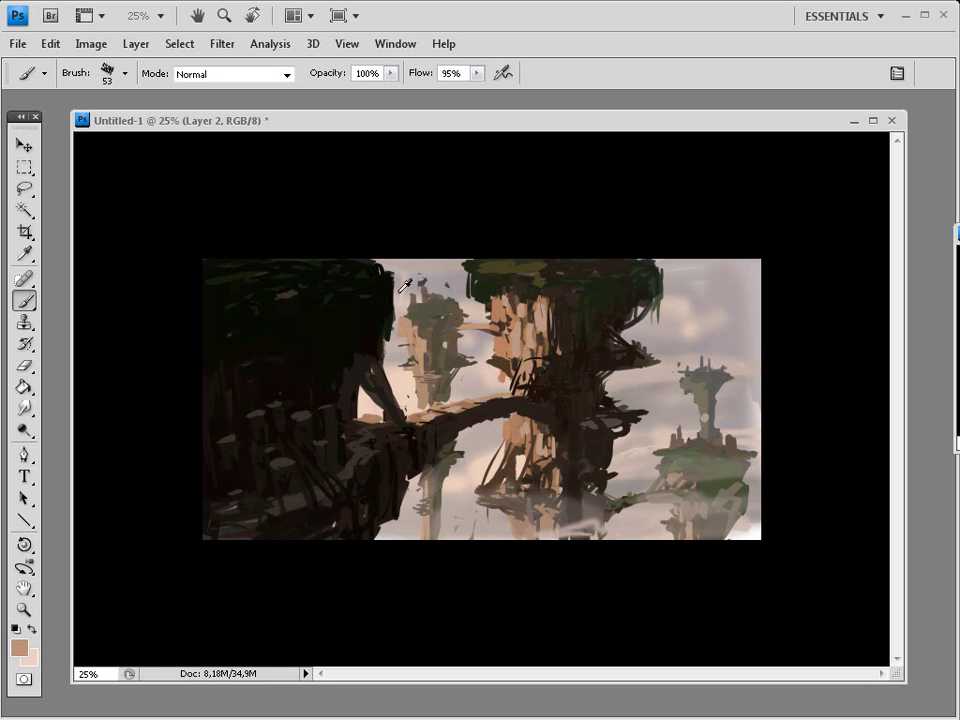
pyautogui.press('e')
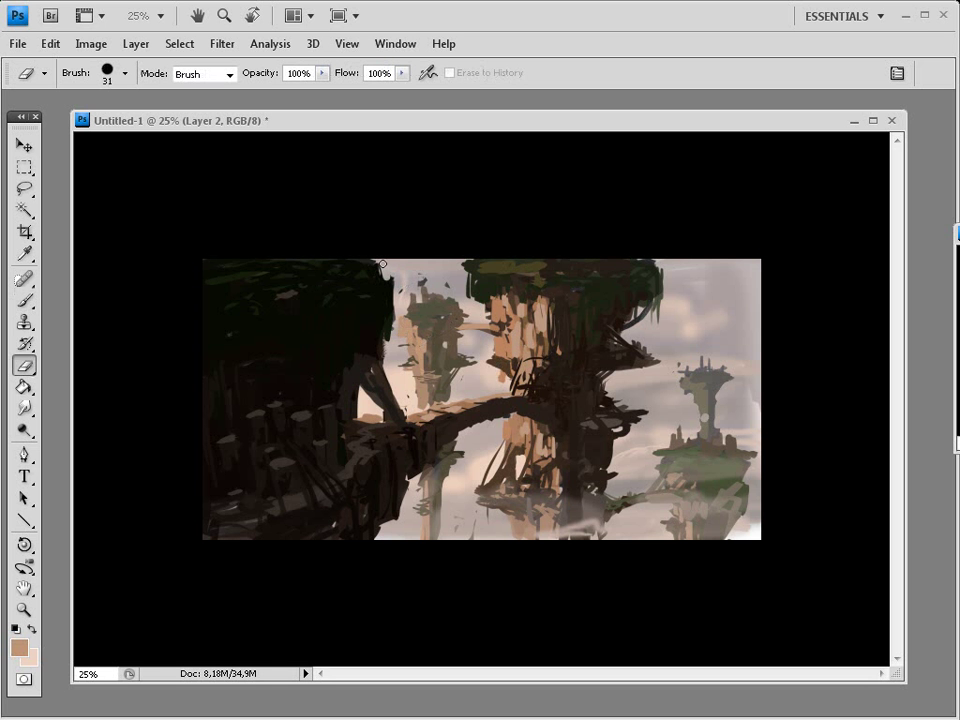
pyautogui.moveTo(383, 264)
pyautogui.mouseDown()
pyautogui.moveTo(386, 380)
pyautogui.moveTo(385, 325)
pyautogui.moveTo(339, 353)
pyautogui.moveTo(346, 396)
pyautogui.moveTo(377, 398)
pyautogui.mouseUp()
# Rebuild the left cliff's dark rock arch with sampled dark tones and touch up the bridge's sunlit start with sampled tan and brown.
pyautogui.press('b')
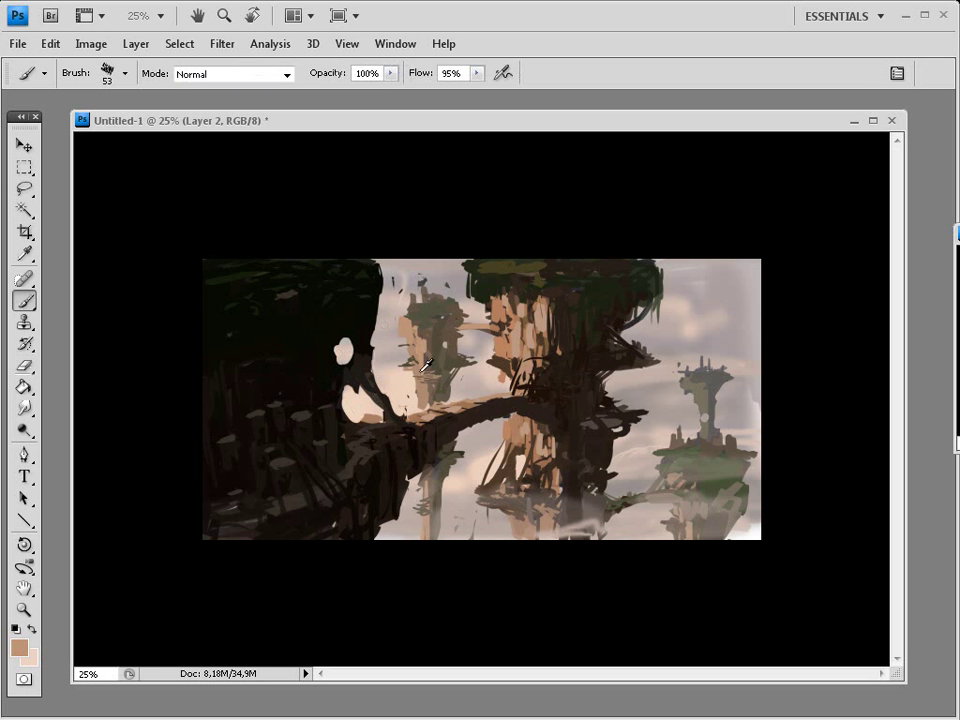
pyautogui.keyDown('alt'); pyautogui.click(369, 386); pyautogui.keyUp('alt')
pyautogui.moveTo(369, 387); pyautogui.dragTo(374, 415)
pyautogui.keyDown('alt'); pyautogui.click(438, 407); pyautogui.keyUp('alt')
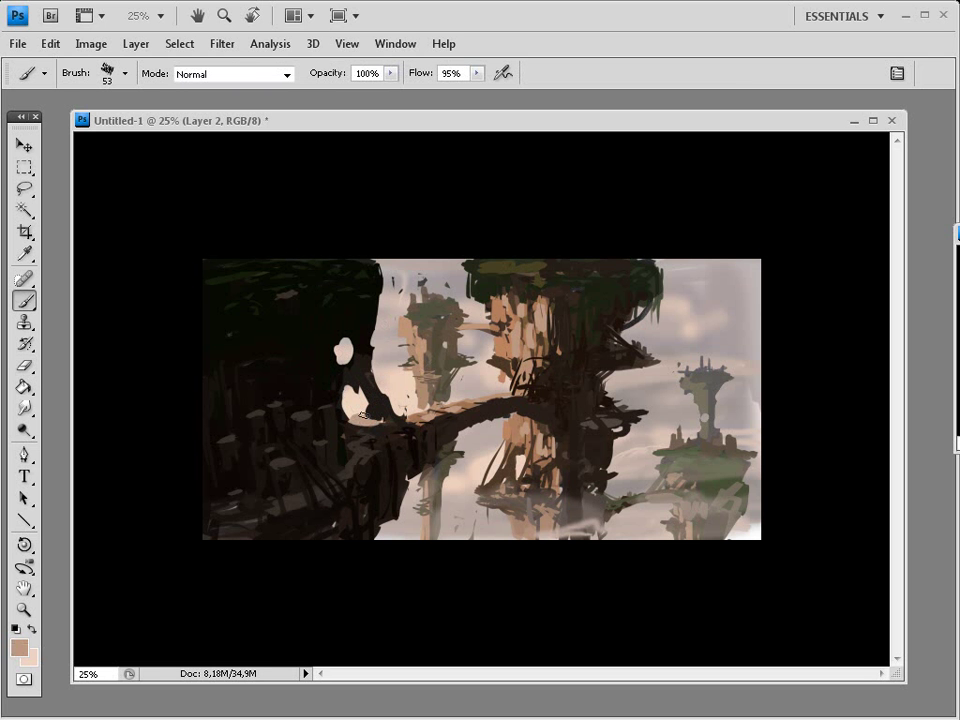
pyautogui.keyDown('alt'); pyautogui.click(358, 350); pyautogui.keyUp('alt')
pyautogui.moveTo(358, 350); pyautogui.dragTo(360, 325)
pyautogui.keyDown('alt'); pyautogui.click(431, 405); pyautogui.keyUp('alt')
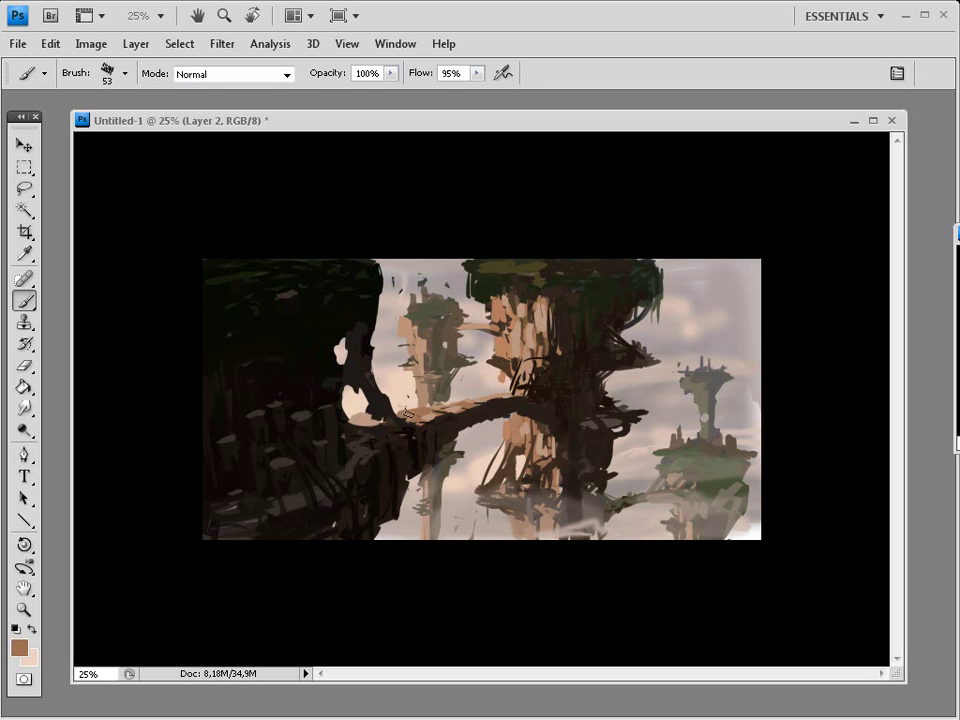
pyautogui.keyDown('alt'); pyautogui.click(379, 398); pyautogui.keyUp('alt')
# Extend the central pillar's sunlit face outward above the bridge with sampled orange and tan strokes.
pyautogui.keyDown('alt'); pyautogui.click(503, 392); pyautogui.keyUp('alt')
pyautogui.keyDown('alt'); pyautogui.click(495, 343); pyautogui.keyUp('alt')
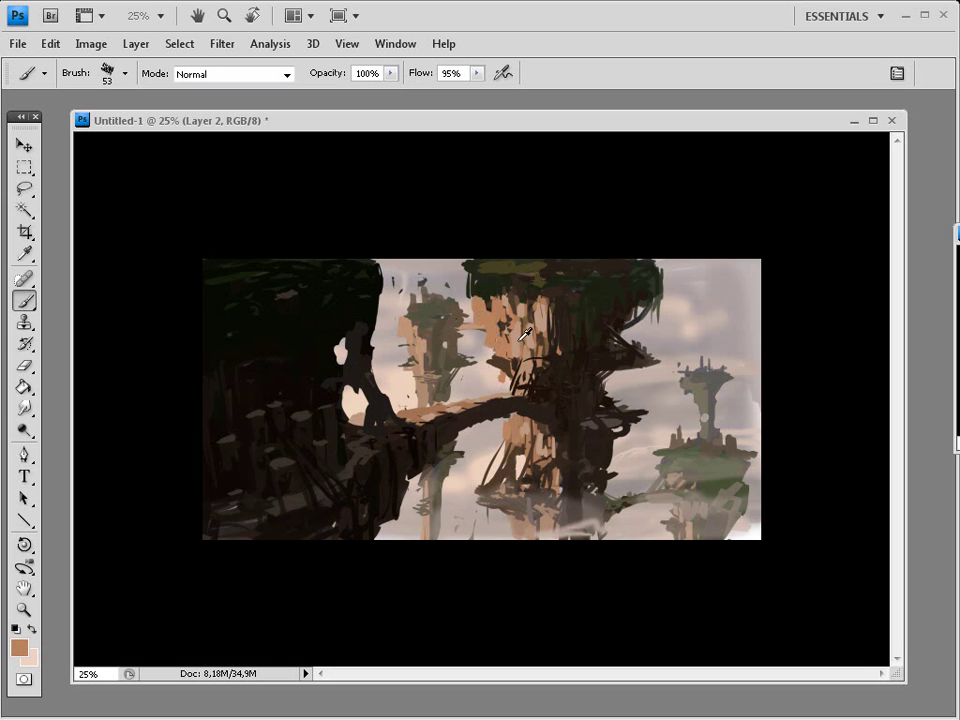
pyautogui.keyDown('alt'); pyautogui.click(524, 335); pyautogui.keyUp('alt')
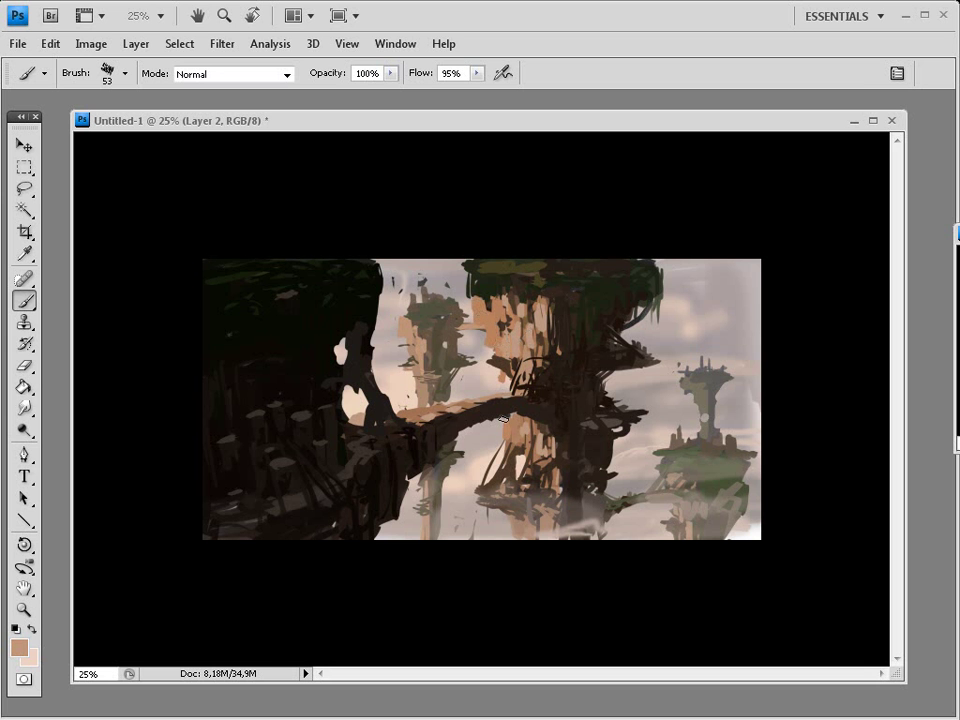
pyautogui.moveTo(501, 379); pyautogui.dragTo(521, 362)
# Add dark brown cracks to the central pillar's sunlit face and thicken its canopy edges with sampled dark green.
pyautogui.keyDown('alt'); pyautogui.click(517, 358); pyautogui.keyUp('alt')
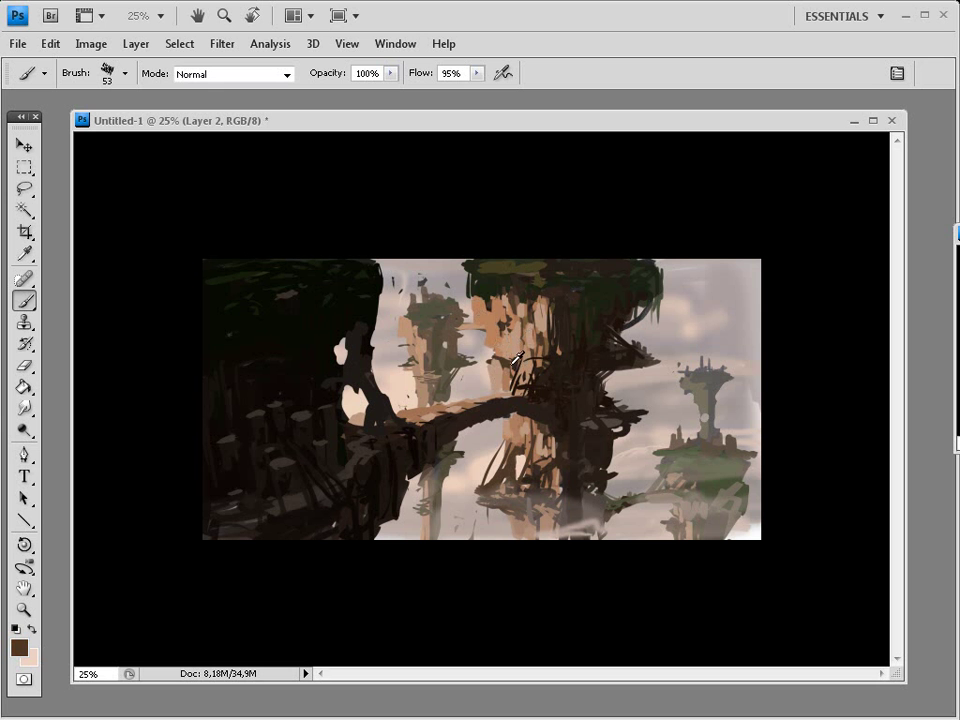
pyautogui.moveTo(512, 382); pyautogui.dragTo(524, 369)
pyautogui.keyDown('alt'); pyautogui.click(661, 283); pyautogui.keyUp('alt')
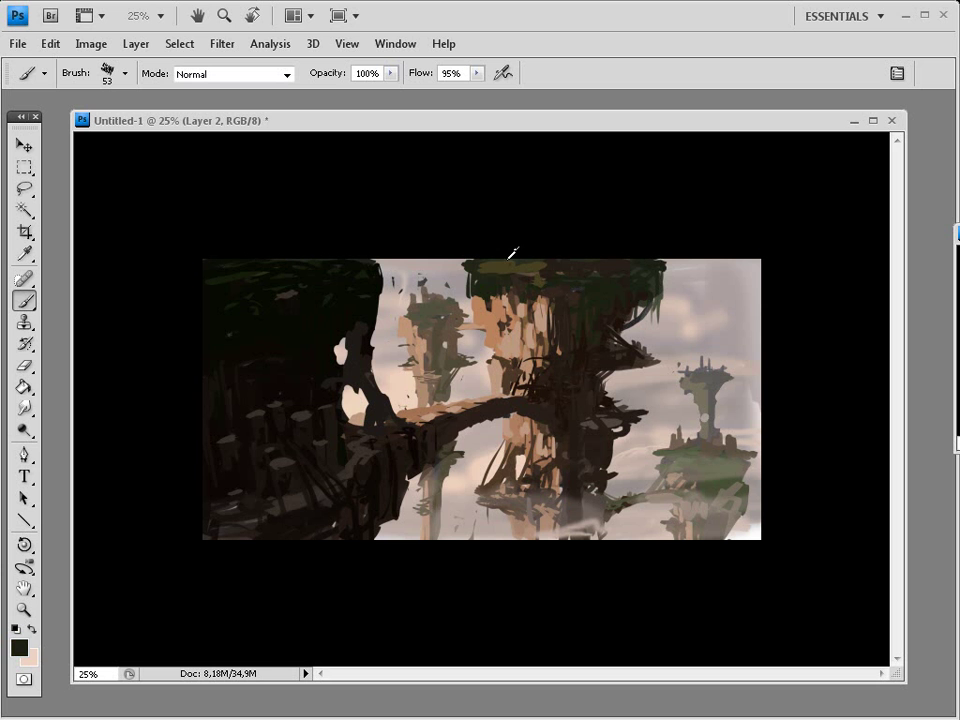
# Paint olive foliage and small tan rock towers atop the distant pillar, and erase the stray marks above it.
pyautogui.keyDown('alt'); pyautogui.click(418, 295); pyautogui.keyUp('alt')
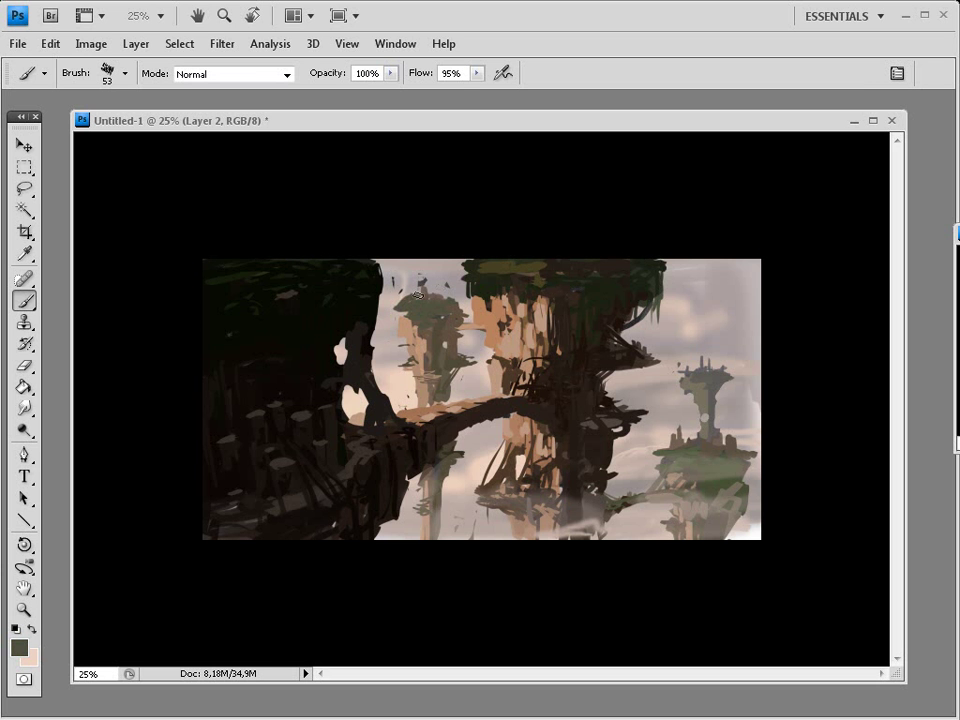
pyautogui.keyDown('alt'); pyautogui.click(444, 306); pyautogui.keyUp('alt')
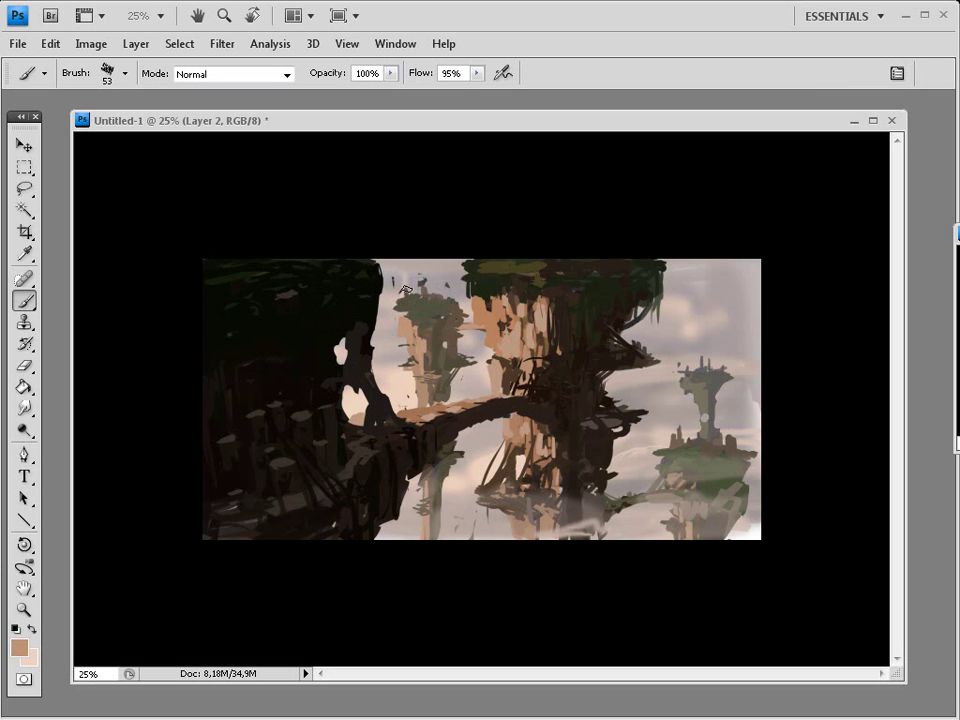
pyautogui.keyDown('alt'); pyautogui.click(431, 291); pyautogui.keyUp('alt')
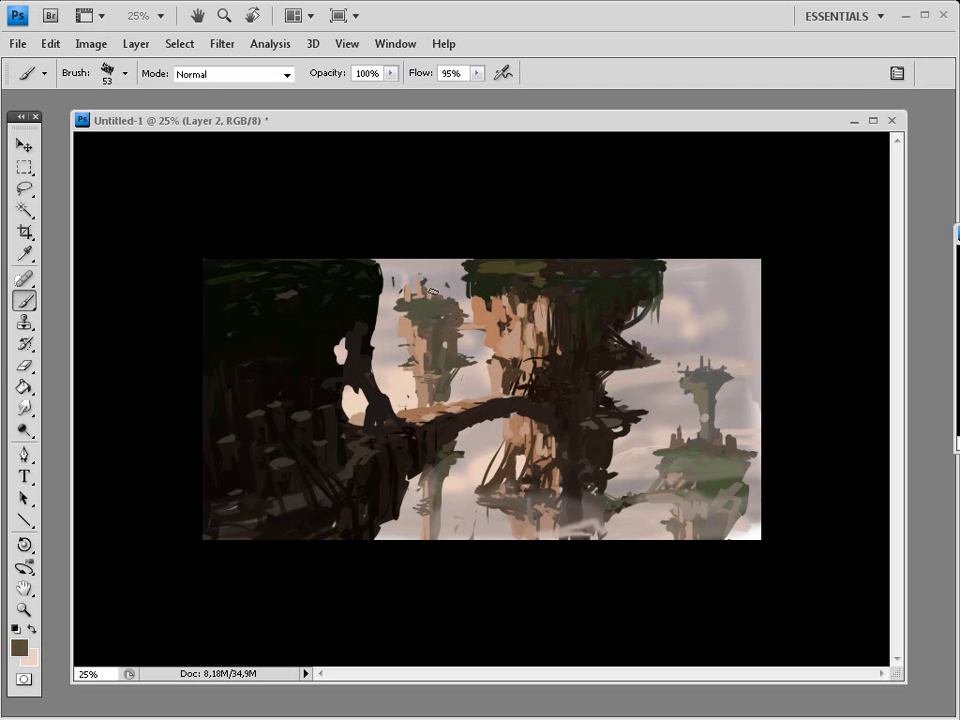
pyautogui.keyDown('alt'); pyautogui.click(430, 340); pyautogui.keyUp('alt')
pyautogui.press('e')
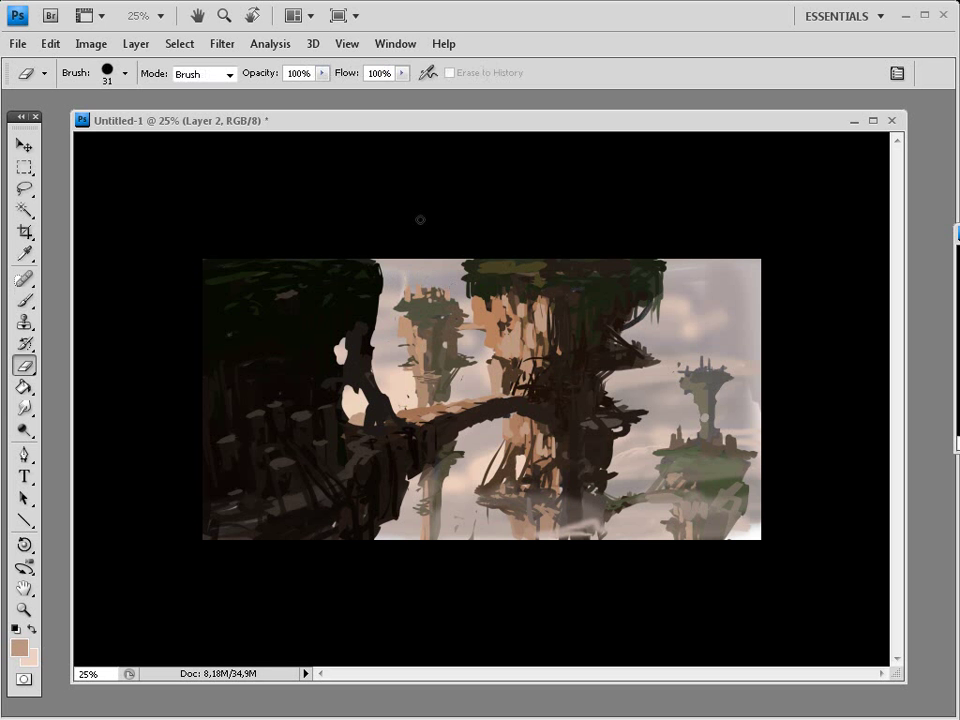
# Refine the distant pillar with sampled olive and tan, and fill the central canopy's lower edge with dark green.
pyautogui.press('b')
pyautogui.keyDown('alt'); pyautogui.click(438, 327); pyautogui.keyUp('alt')
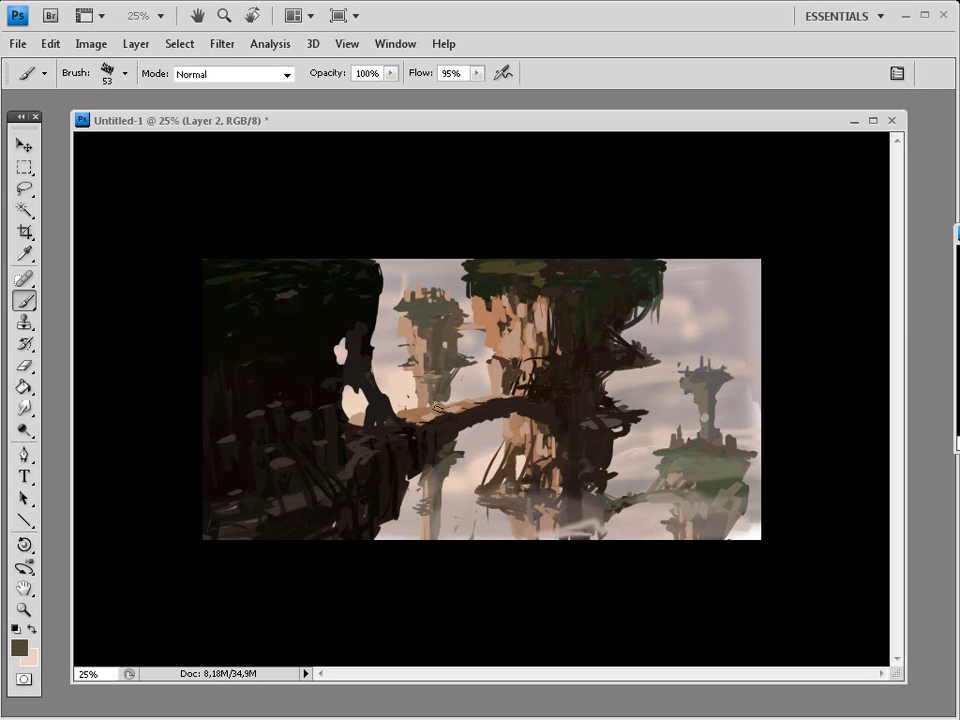
pyautogui.keyDown('alt'); pyautogui.click(399, 366); pyautogui.keyUp('alt')
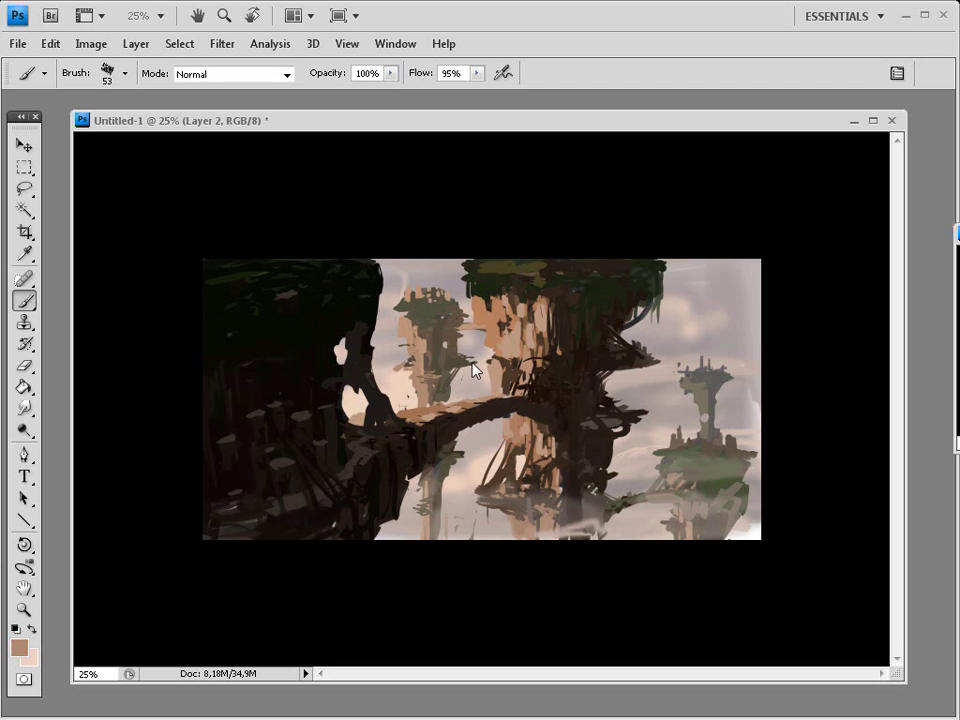
pyautogui.keyDown('alt'); pyautogui.click(657, 266); pyautogui.keyUp('alt')
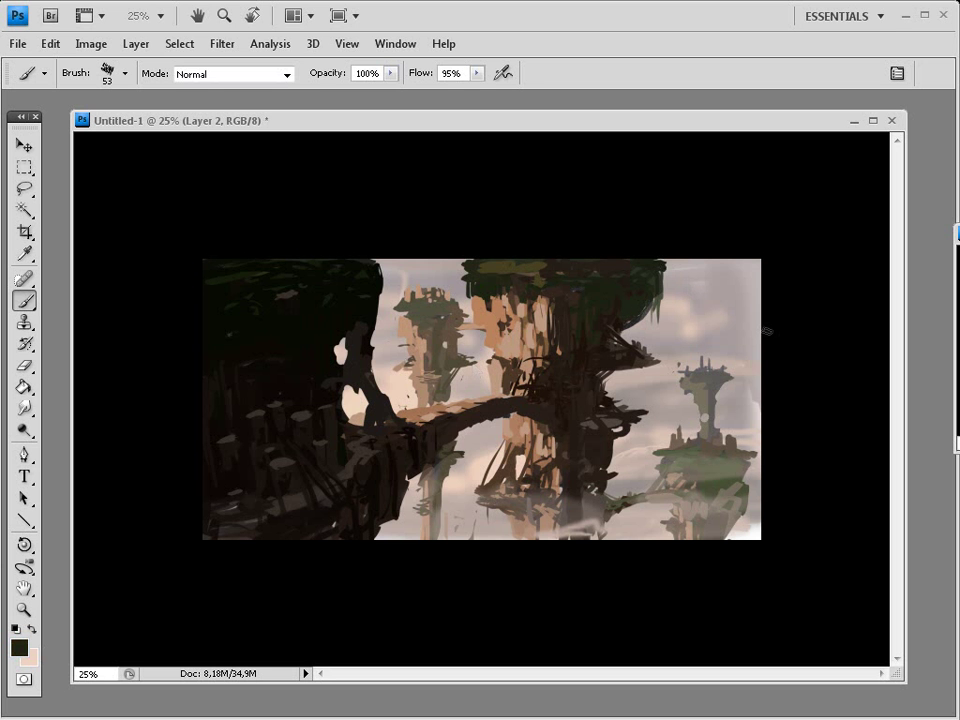
pyautogui.keyDown('alt'); pyautogui.click(708, 374); pyautogui.keyUp('alt')
pyautogui.moveTo(730, 343)
pyautogui.mouseDown()
pyautogui.moveTo(720, 300)
pyautogui.moveTo(726, 338)
pyautogui.moveTo(740, 297)
pyautogui.moveTo(723, 292)
pyautogui.moveTo(730, 337)
pyautogui.moveTo(718, 287)
pyautogui.moveTo(742, 288)
pyautogui.mouseUp()
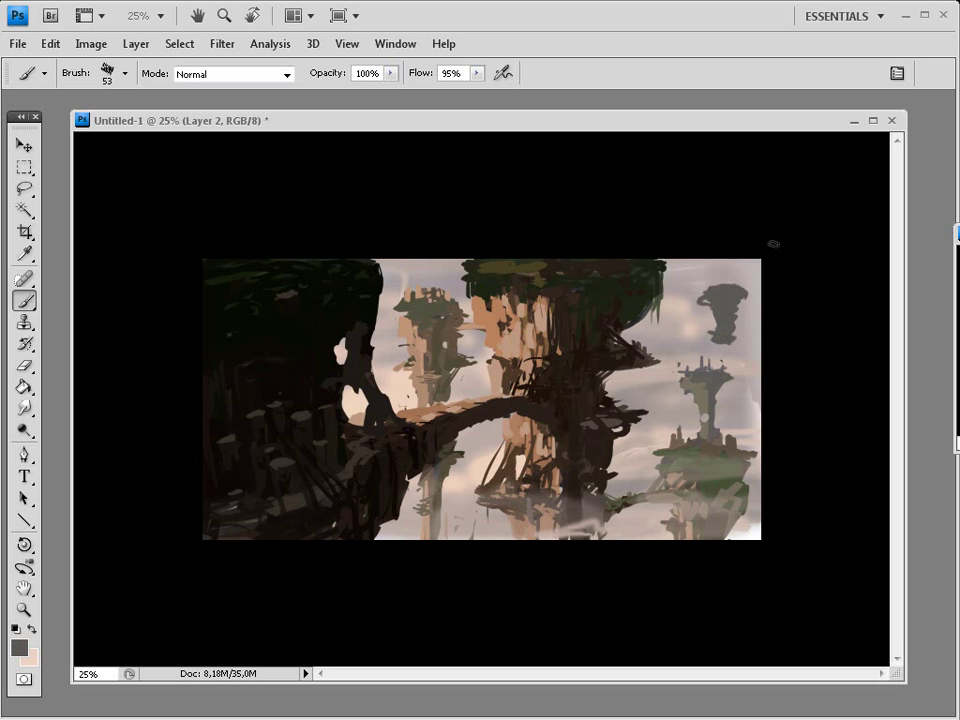
pyautogui.hotkey('ctrl', 'alt', 'z')
pyautogui.hotkey('ctrl', 'alt', 'z')
pyautogui.hotkey('ctrl', 'alt', 'z')
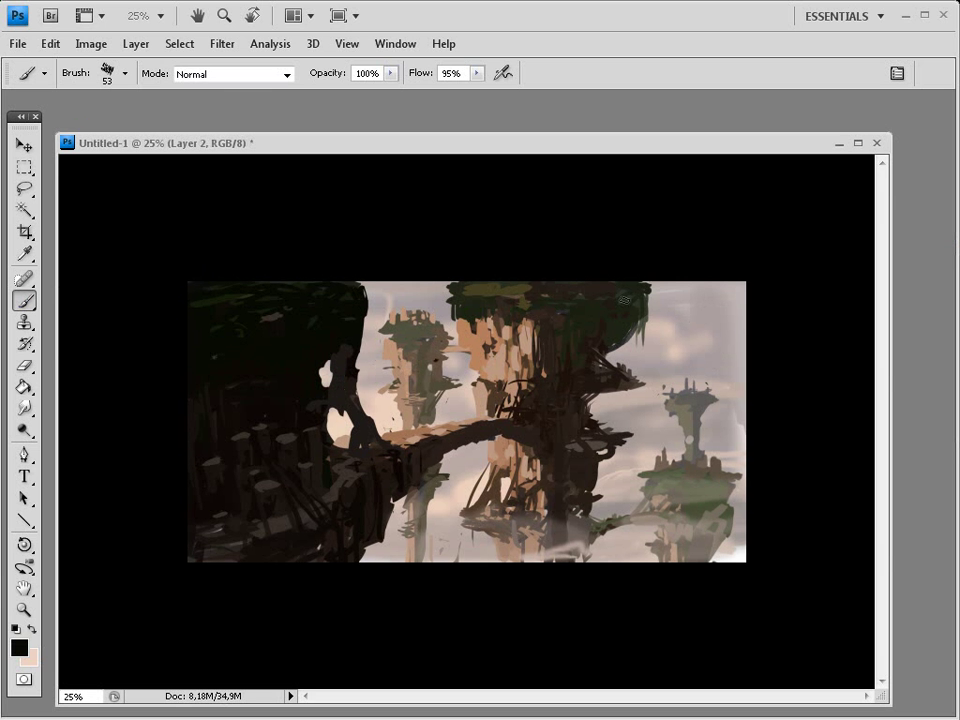
# Paint a dark green diagonal branch sweeping from the central pillar's canopy down across its sunlit face.
pyautogui.keyDown('alt'); pyautogui.click(540, 362); pyautogui.keyUp('alt')
pyautogui.moveTo(482, 376); pyautogui.dragTo(530, 361)
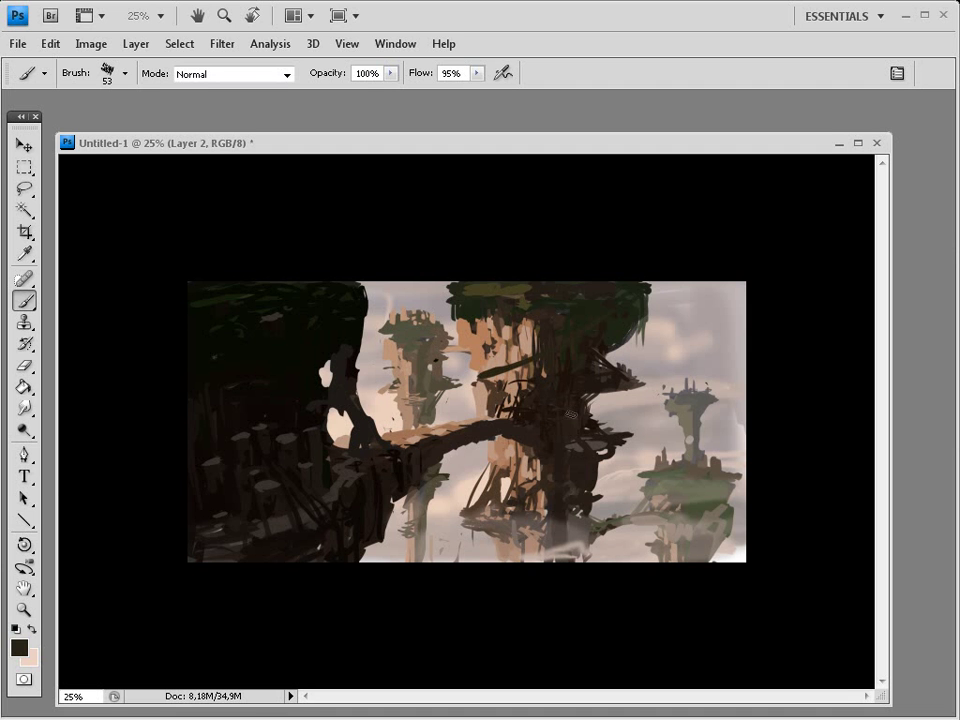
pyautogui.keyDown('alt'); pyautogui.click(482, 376); pyautogui.keyUp('alt')
pyautogui.moveTo(481, 376)
pyautogui.mouseDown()
pyautogui.moveTo(558, 341)
pyautogui.moveTo(522, 362)
pyautogui.mouseUp()
pyautogui.keyDown('alt'); pyautogui.click(540, 343); pyautogui.keyUp('alt')
pyautogui.moveTo(472, 384); pyautogui.dragTo(534, 358)
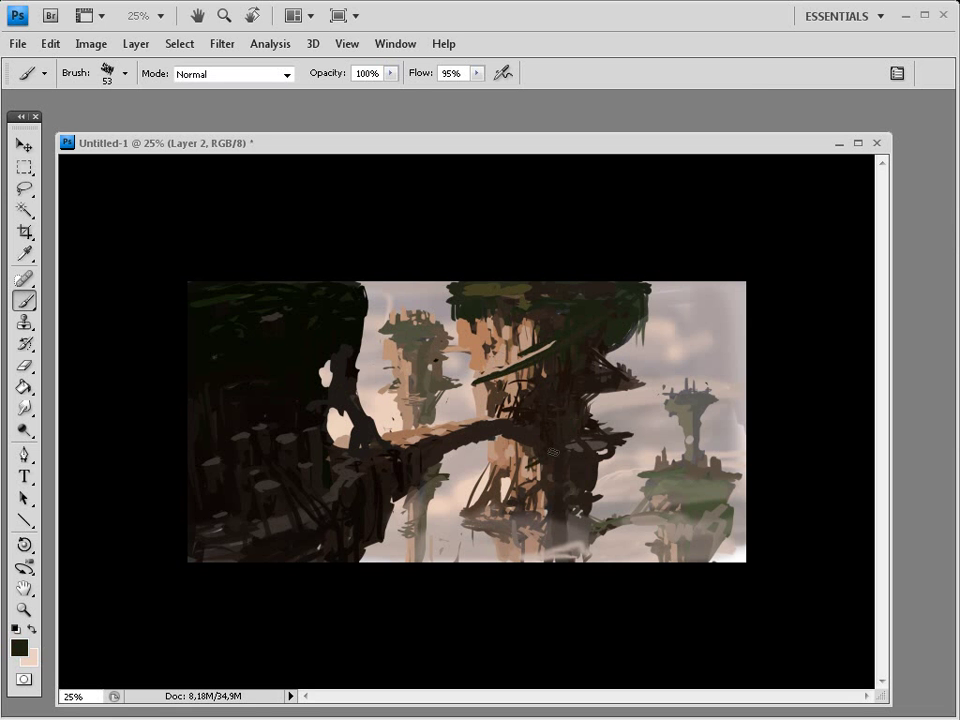
# Add olive shading strokes and sampled tan touches to the distant pillar's rock face below its canopy.
pyautogui.keyDown('alt'); pyautogui.click(403, 356); pyautogui.keyUp('alt')
pyautogui.moveTo(399, 384); pyautogui.dragTo(421, 369)
pyautogui.keyDown('alt'); pyautogui.click(395, 357); pyautogui.keyUp('alt')
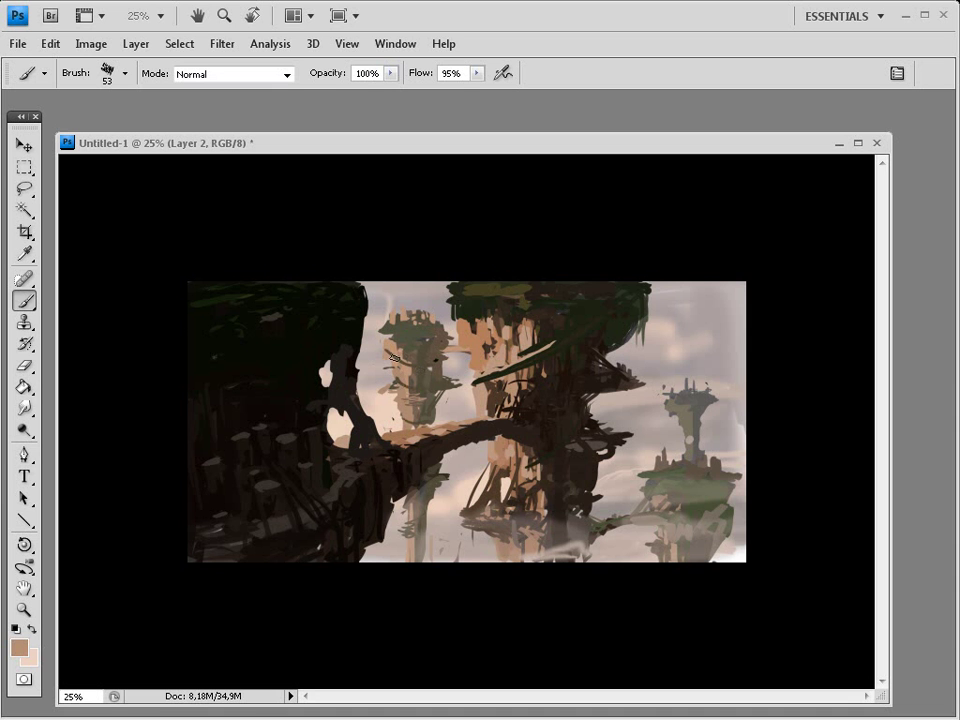
# Highlight the central pillar's diagonal branch with sampled olive and brown strokes up into the canopy.
pyautogui.keyDown('alt'); pyautogui.click(509, 358); pyautogui.keyUp('alt')
pyautogui.moveTo(512, 365)
pyautogui.mouseDown()
pyautogui.moveTo(476, 386)
pyautogui.moveTo(513, 369)
pyautogui.moveTo(537, 328)
pyautogui.moveTo(575, 308)
pyautogui.mouseUp()
pyautogui.keyDown('alt'); pyautogui.click(469, 383); pyautogui.keyUp('alt')
pyautogui.keyDown('alt'); pyautogui.click(522, 293); pyautogui.keyUp('alt')
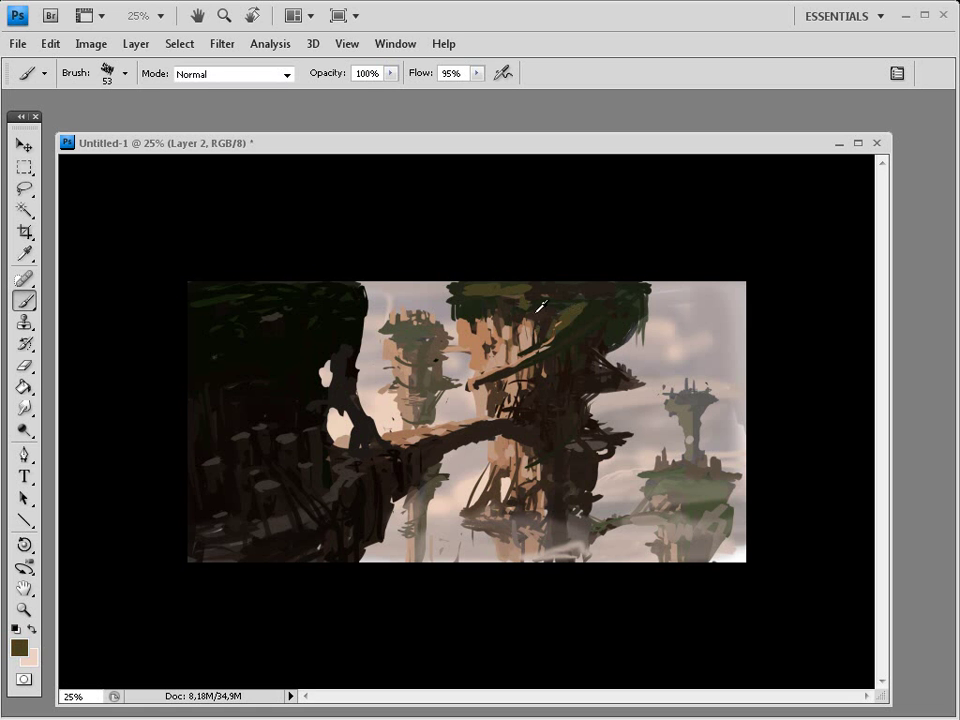
# Refine the diagonal branch's edges with sampled dark tones and add orange-brown light to its tip and the surrounding rock.
pyautogui.keyDown('alt'); pyautogui.click(538, 310); pyautogui.keyUp('alt')
pyautogui.keyDown('alt'); pyautogui.click(476, 390); pyautogui.keyUp('alt')
pyautogui.keyDown('alt'); pyautogui.click(485, 366); pyautogui.keyUp('alt')
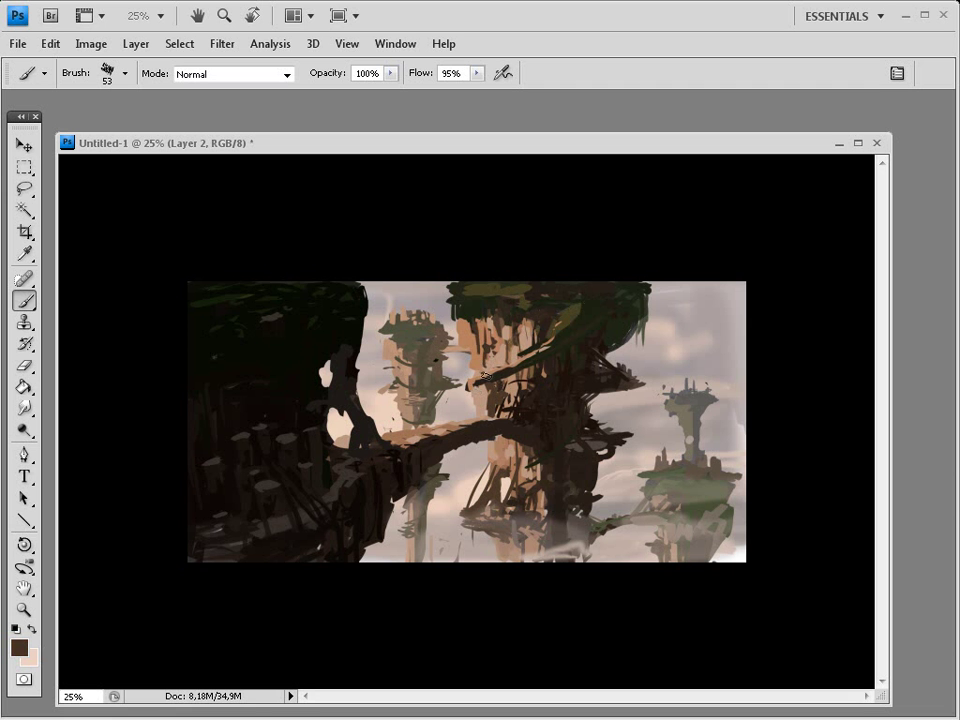
pyautogui.keyDown('alt'); pyautogui.click(507, 333); pyautogui.keyUp('alt')
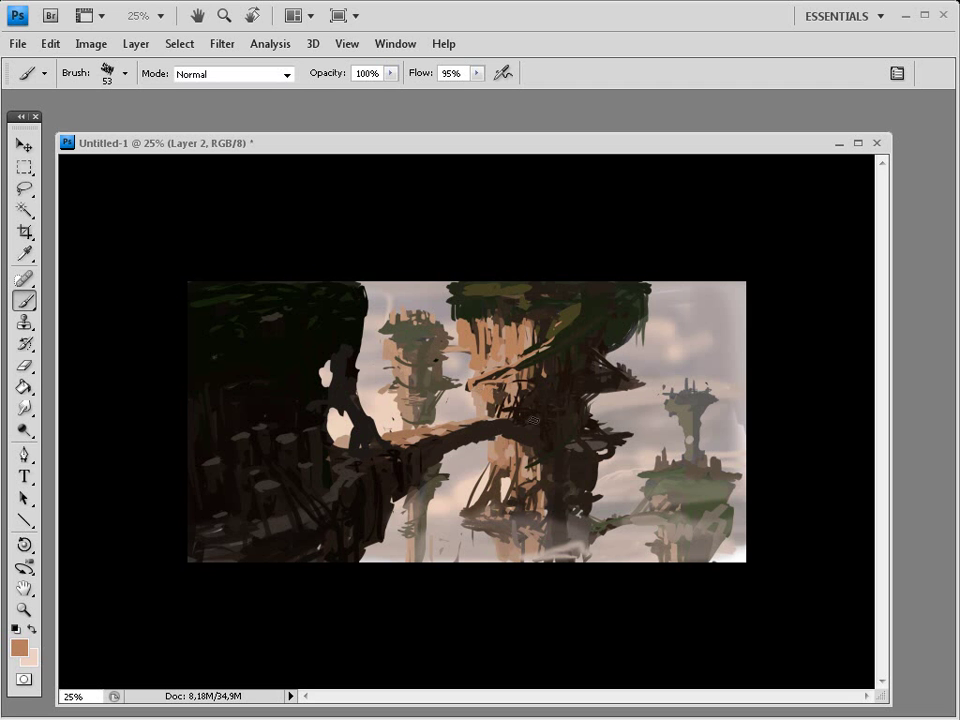
# Shift the sampled rock colour to a yellower tan and paint light streaks on the central and distant pillars, adding sampled olive touches.
pyautogui.keyDown('alt'); pyautogui.click(488, 397); pyautogui.keyUp('alt')
pyautogui.click(24, 650)
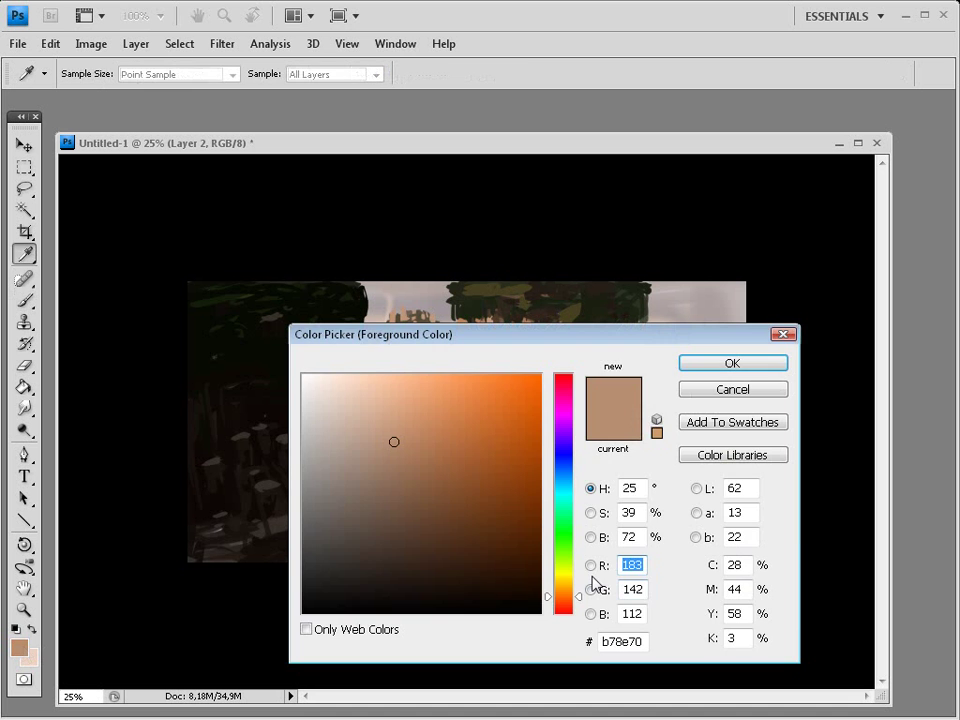
pyautogui.click(563, 583)
pyautogui.click(728, 361)
pyautogui.press('b')
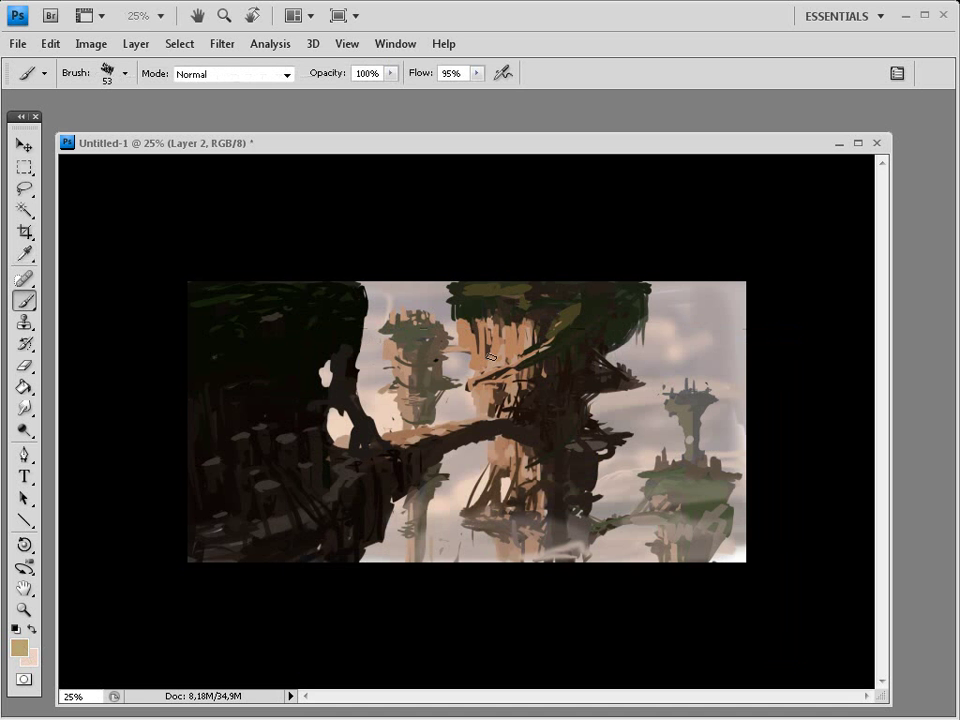
pyautogui.moveTo(491, 357)
pyautogui.mouseDown()
pyautogui.moveTo(503, 343)
pyautogui.moveTo(492, 381)
pyautogui.mouseUp()
pyautogui.keyDown('alt'); pyautogui.click(401, 385); pyautogui.keyUp('alt')
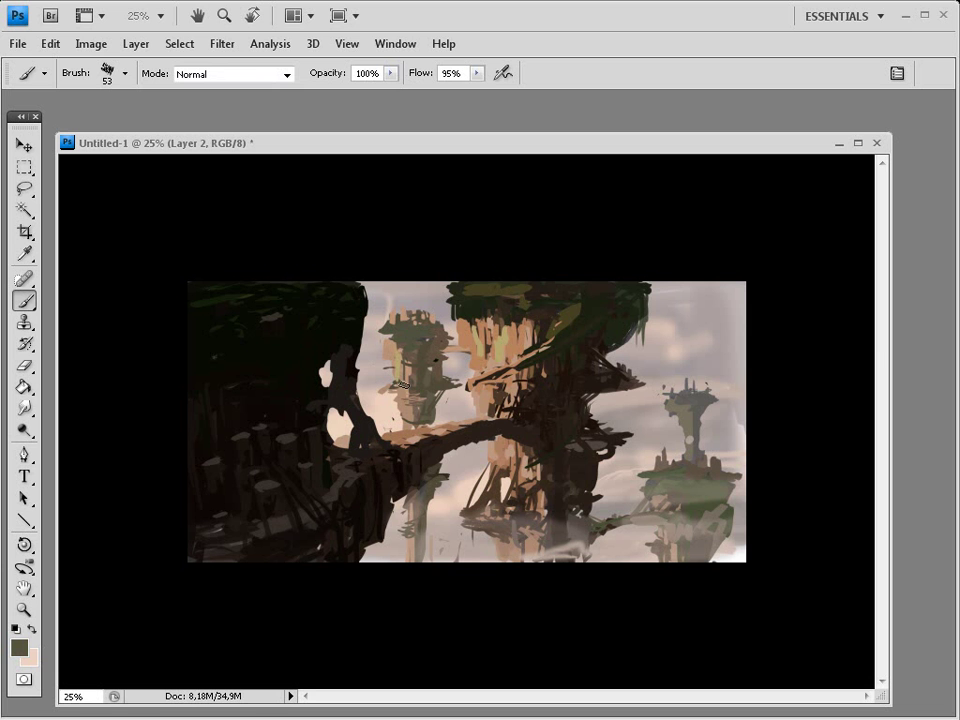
pyautogui.moveTo(500, 328)
pyautogui.mouseDown()
pyautogui.moveTo(501, 353)
pyautogui.moveTo(515, 358)
pyautogui.mouseUp()
# Paint sampled warm brown strokes on the central pillar's rock below the bridge, beside the pale opening.
pyautogui.keyDown('alt'); pyautogui.click(461, 421); pyautogui.keyUp('alt')
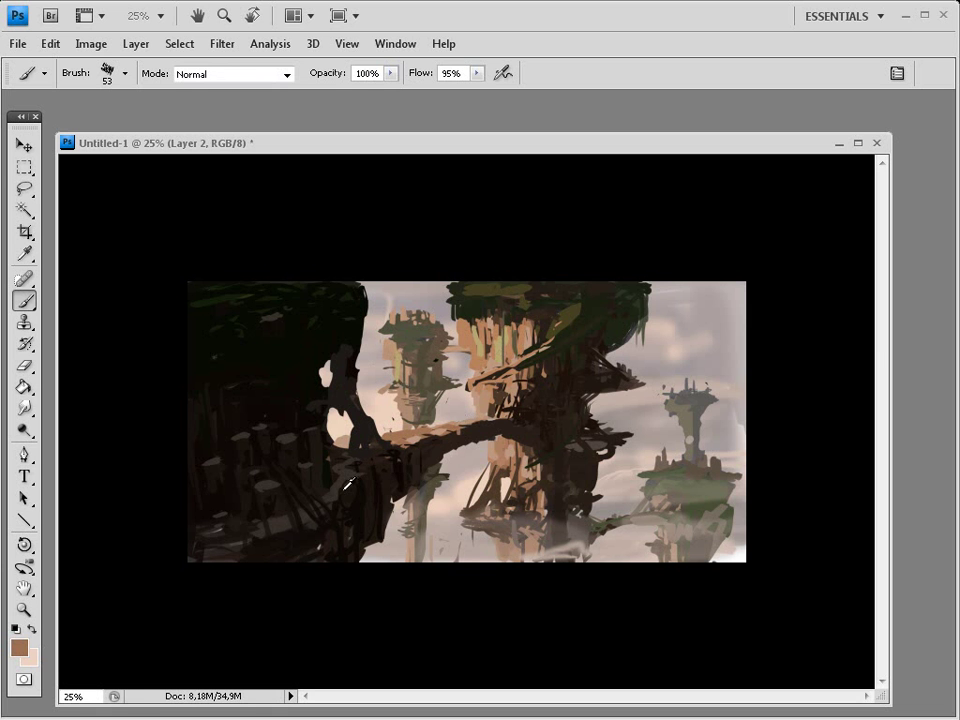
pyautogui.keyDown('alt'); pyautogui.click(510, 399); pyautogui.keyUp('alt')
pyautogui.keyDown('alt'); pyautogui.click(495, 455); pyautogui.keyUp('alt')
pyautogui.moveTo(488, 490); pyautogui.dragTo(492, 454)
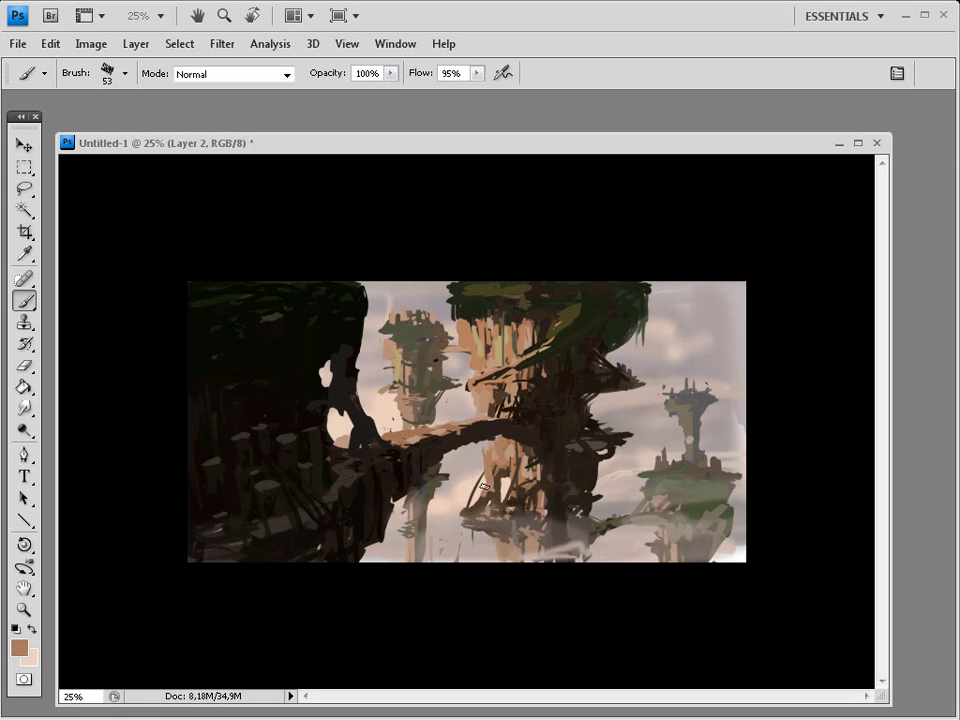
# Darken the small distant bridge and the far island's underside with sampled green and grey-brown tones, and shade its tower.
pyautogui.keyDown('alt'); pyautogui.click(686, 497); pyautogui.keyUp('alt')
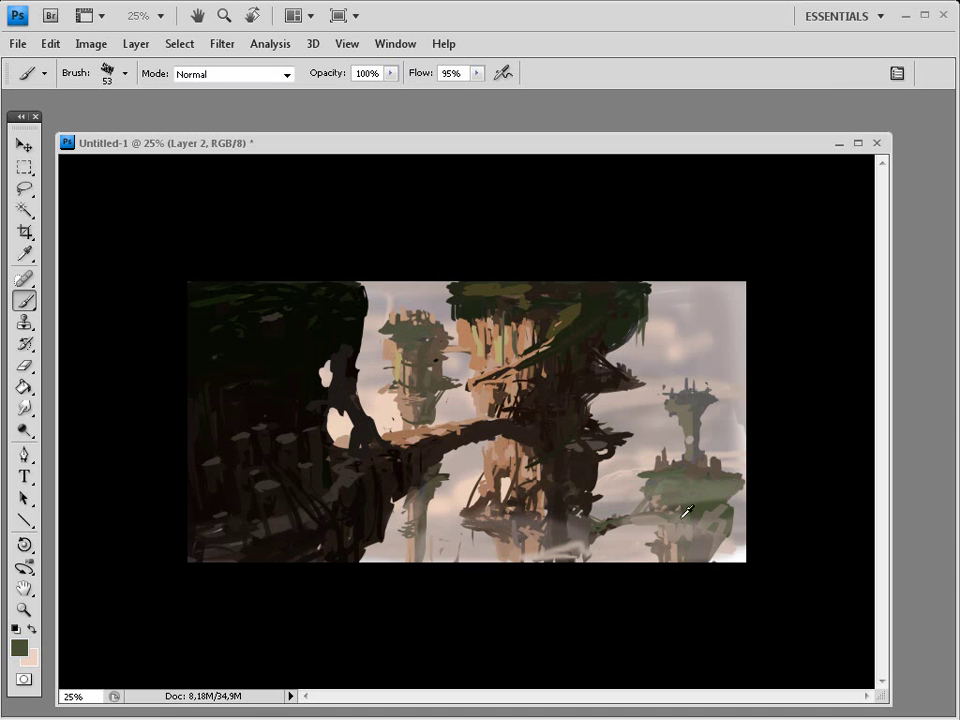
pyautogui.keyDown('alt'); pyautogui.click(682, 516); pyautogui.keyUp('alt')
pyautogui.moveTo(588, 546); pyautogui.dragTo(636, 526)
pyautogui.keyDown('alt'); pyautogui.click(575, 513); pyautogui.keyUp('alt')
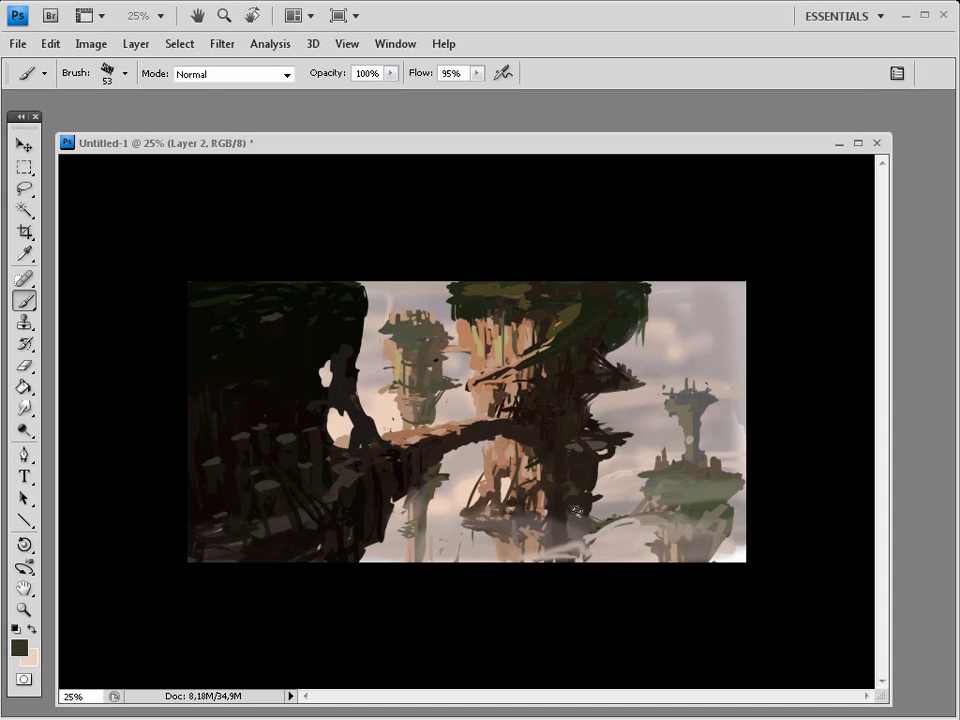
pyautogui.moveTo(572, 538); pyautogui.dragTo(670, 518)
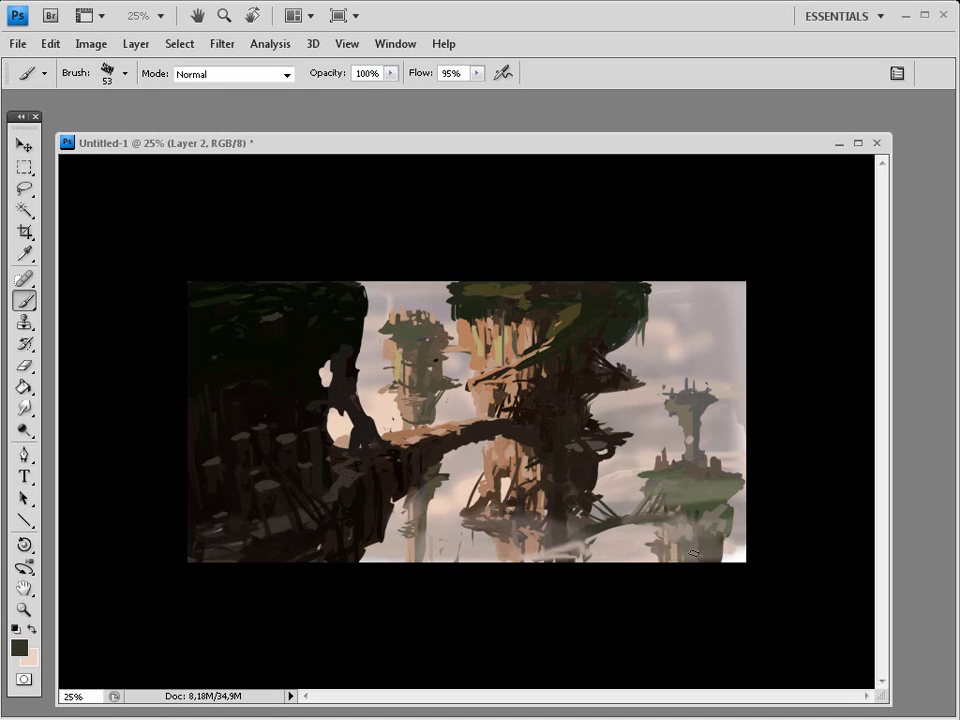
pyautogui.keyDown('alt'); pyautogui.click(688, 436); pyautogui.keyUp('alt')
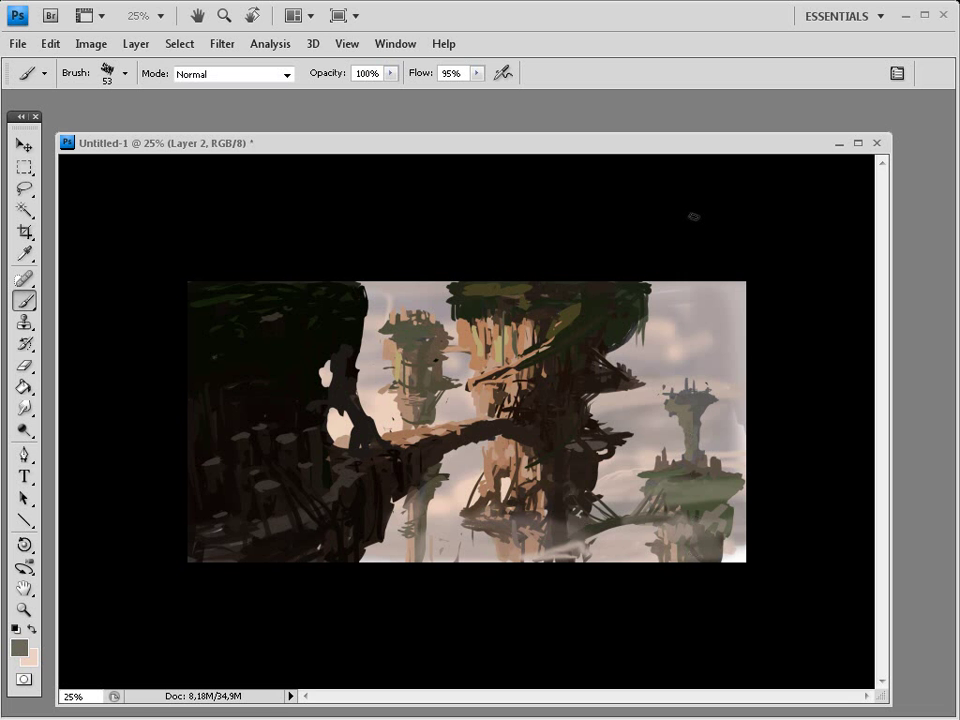
# Reposition the hdorg.psd painting's window and shrink it closely around the canvas.
pyautogui.moveTo(678, 157); pyautogui.dragTo(689, 150)
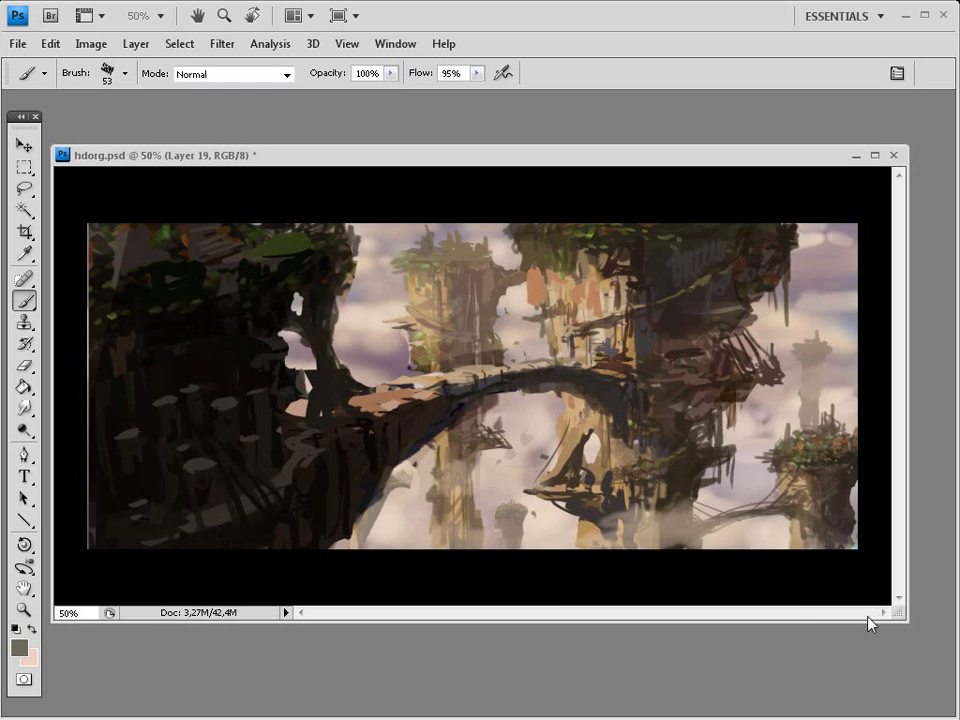
pyautogui.moveTo(636, 149)
pyautogui.mouseDown()
pyautogui.moveTo(641, 141)
pyautogui.moveTo(632, 148)
pyautogui.mouseUp()
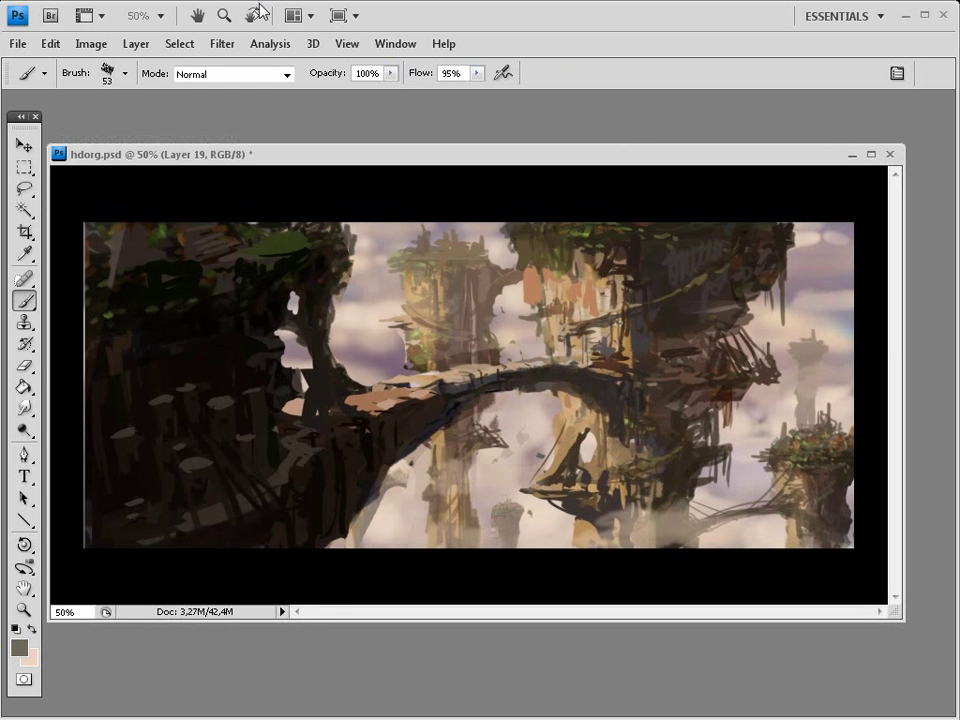
pyautogui.moveTo(244, 164); pyautogui.dragTo(244, 157)
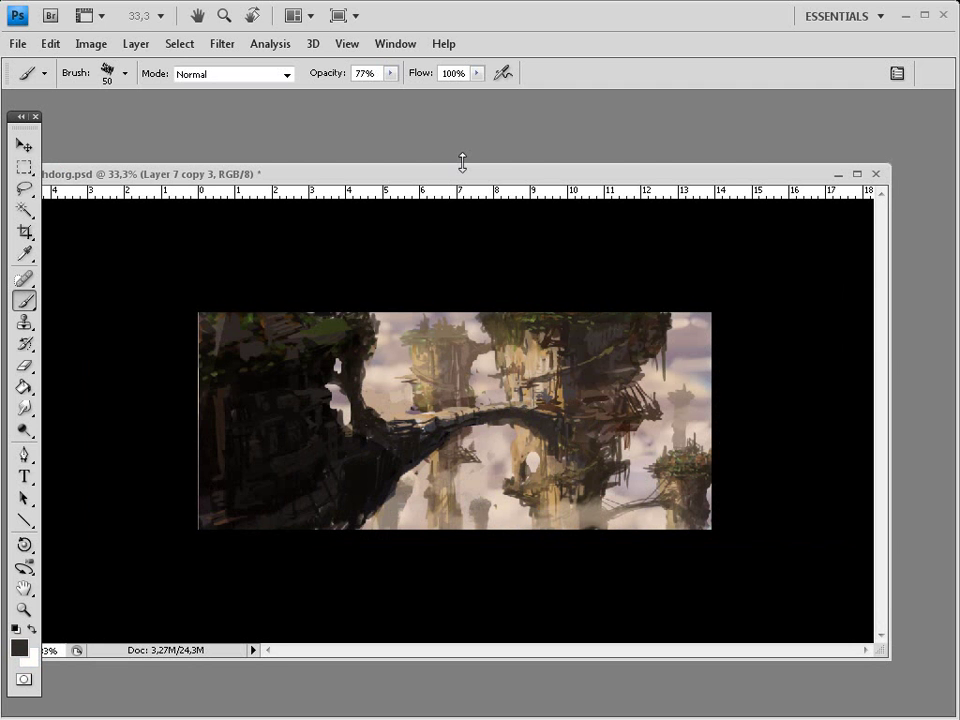
pyautogui.moveTo(462, 170); pyautogui.dragTo(451, 110)
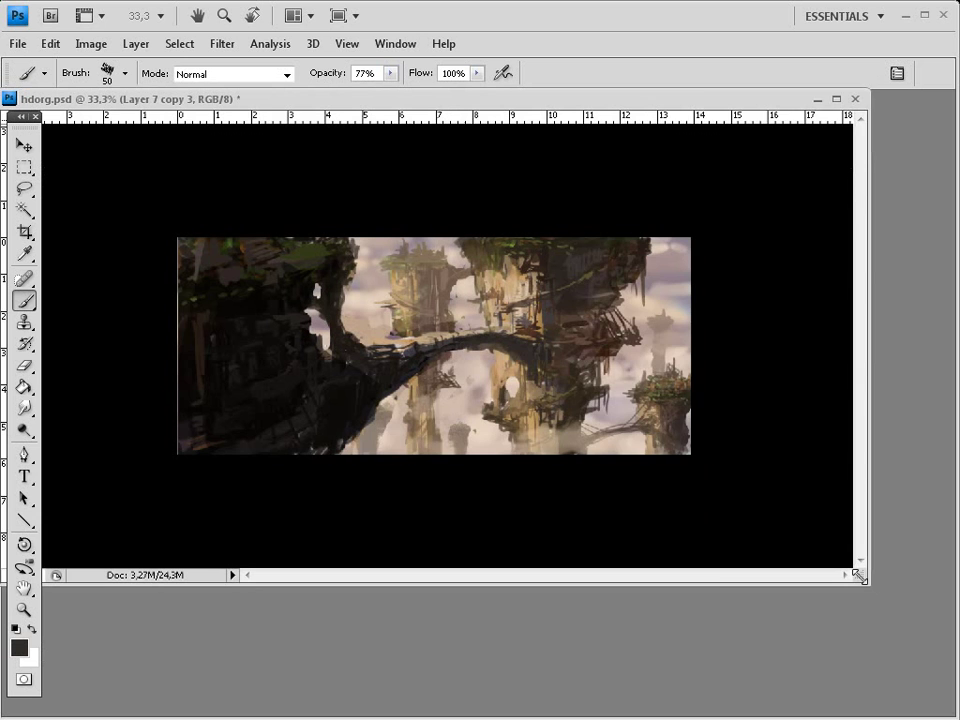
pyautogui.moveTo(858, 575); pyautogui.dragTo(696, 417)
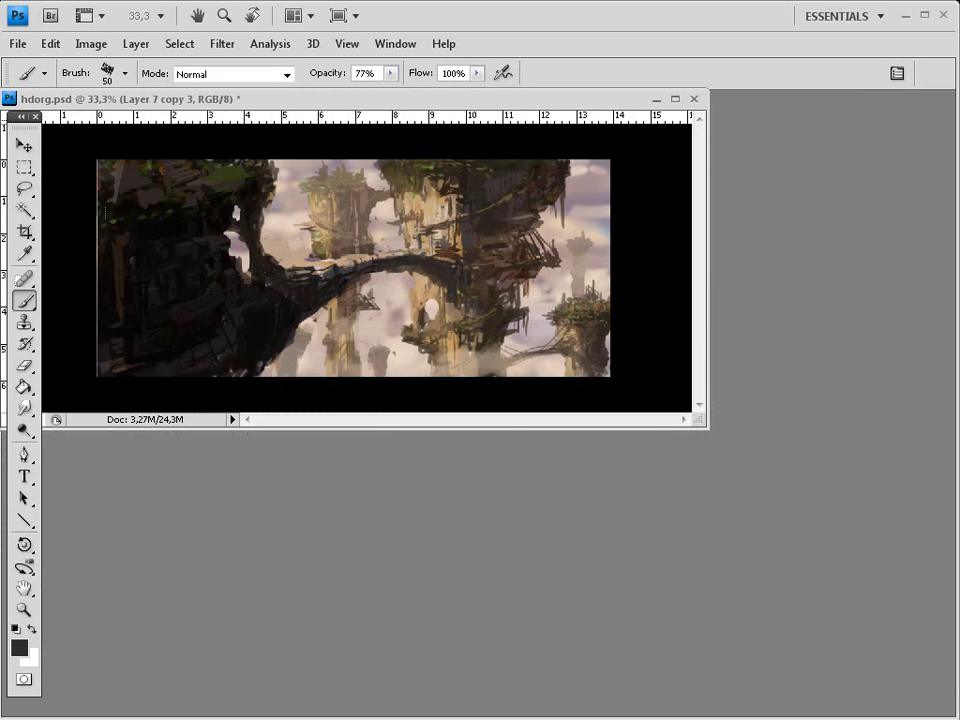
# Switch to the natural bridges reference montage and resize and reposition its window over the painting's window.
pyautogui.hotkey('ctrl', 'Tab')
pyautogui.moveTo(549, 185); pyautogui.dragTo(561, 65)
pyautogui.moveTo(892, 682); pyautogui.dragTo(739, 593)
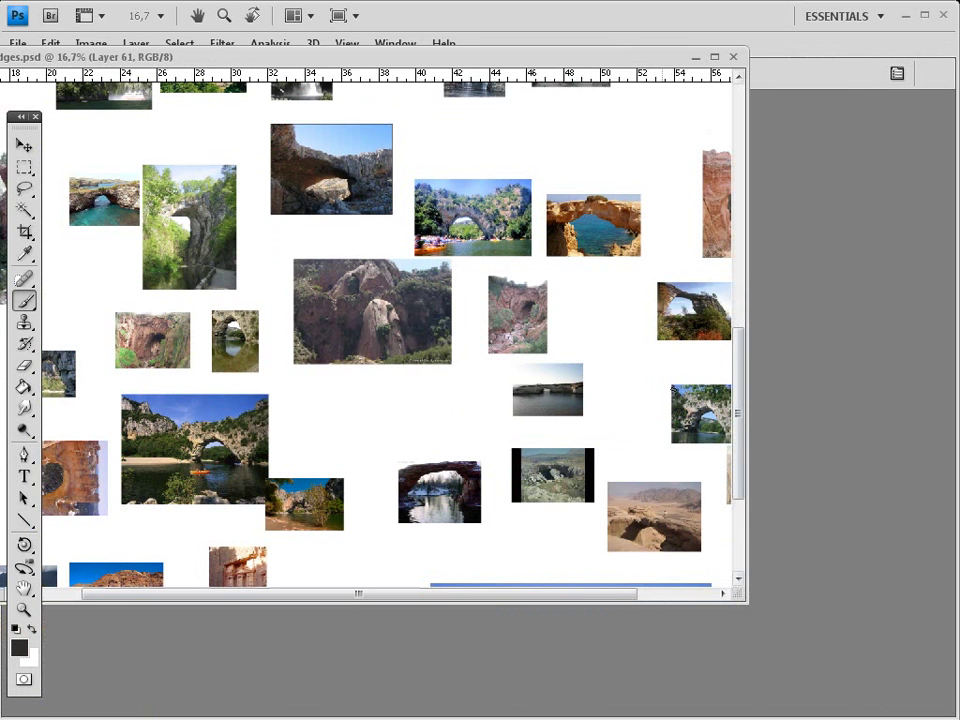
pyautogui.moveTo(570, 58); pyautogui.dragTo(768, 137)
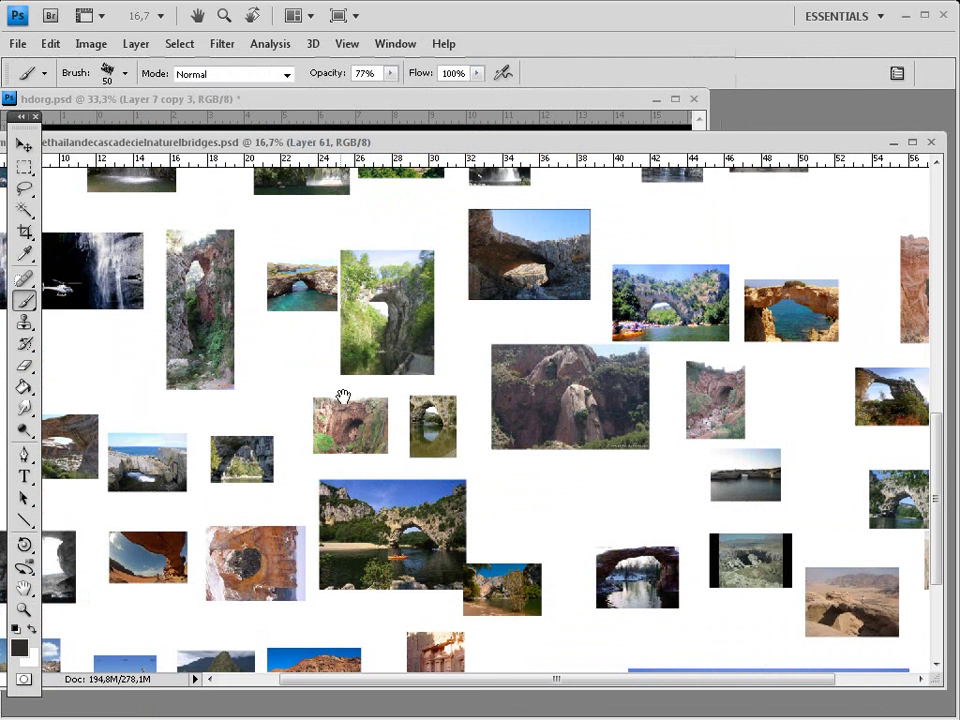
# Examine the waterfall, cliff, mountain, bay and cloud photos across the reference montage at 33.3% zoom.
pyautogui.moveTo(440, 369); pyautogui.dragTo(543, 627)
pyautogui.hotkey('ctrl', '+')
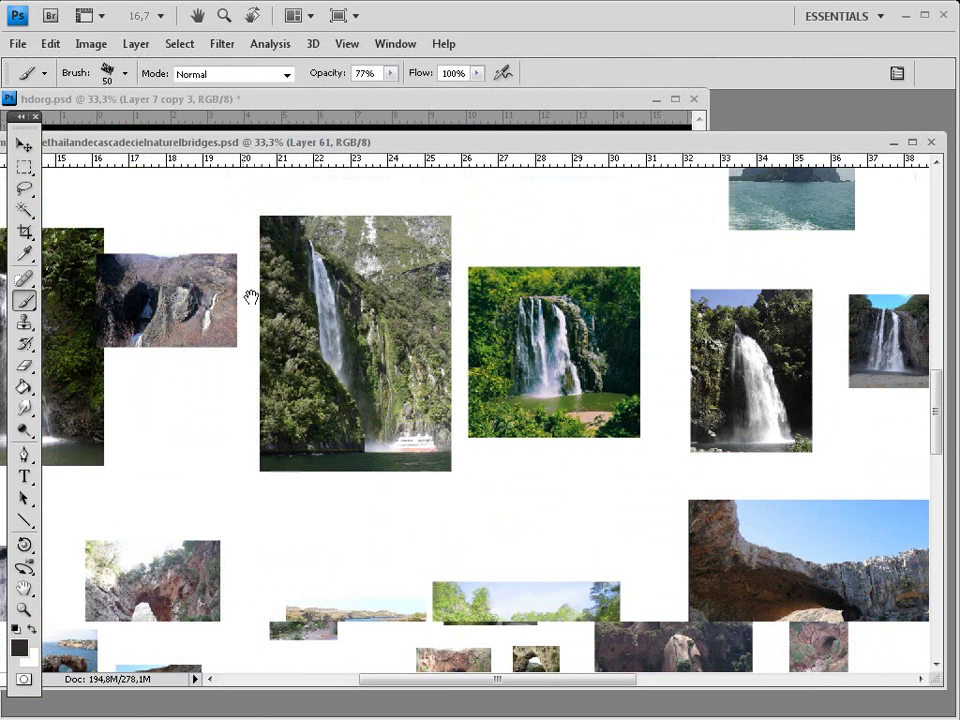
pyautogui.moveTo(251, 298); pyautogui.dragTo(557, 622)
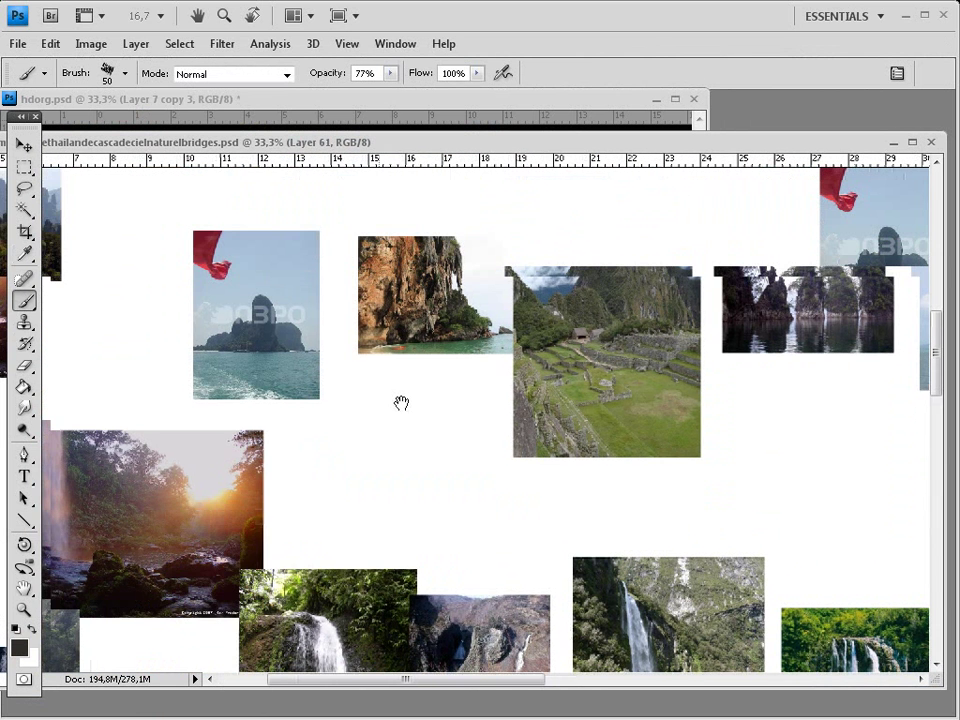
pyautogui.moveTo(401, 403); pyautogui.dragTo(560, 535)
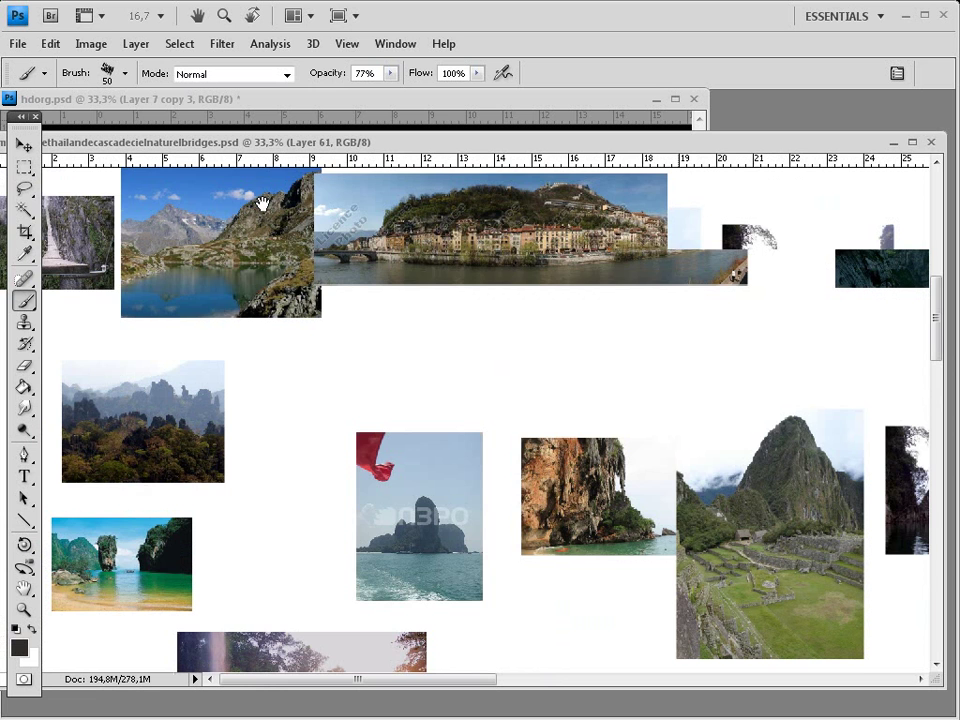
pyautogui.moveTo(262, 204); pyautogui.dragTo(311, 403)
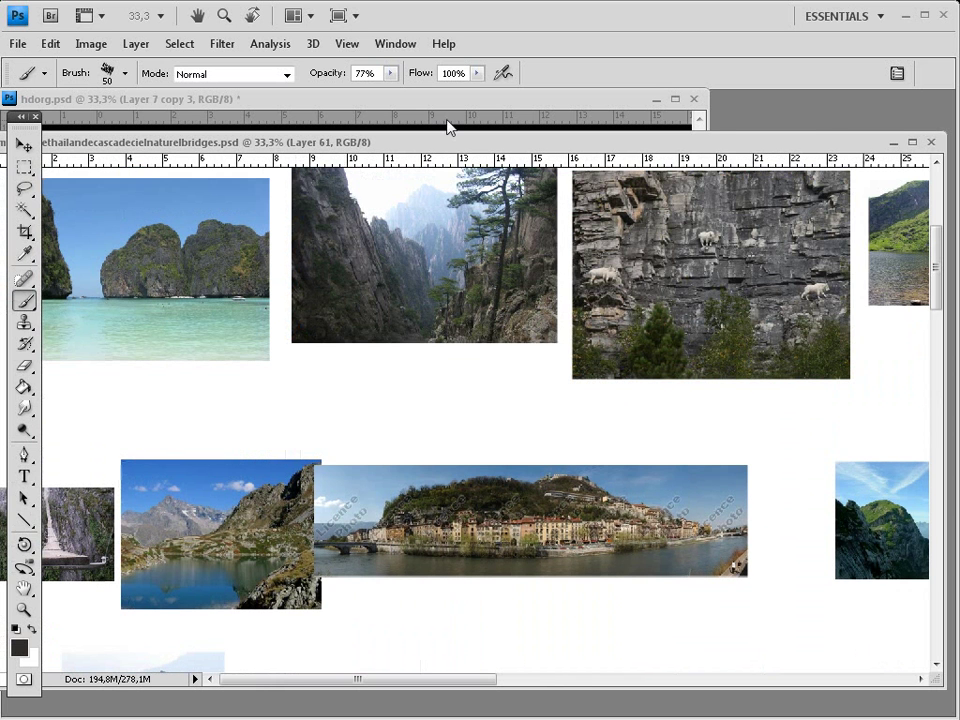
pyautogui.moveTo(463, 143); pyautogui.dragTo(582, 146)
pyautogui.moveTo(404, 368); pyautogui.dragTo(393, 501)
pyautogui.moveTo(426, 319); pyautogui.dragTo(437, 462)
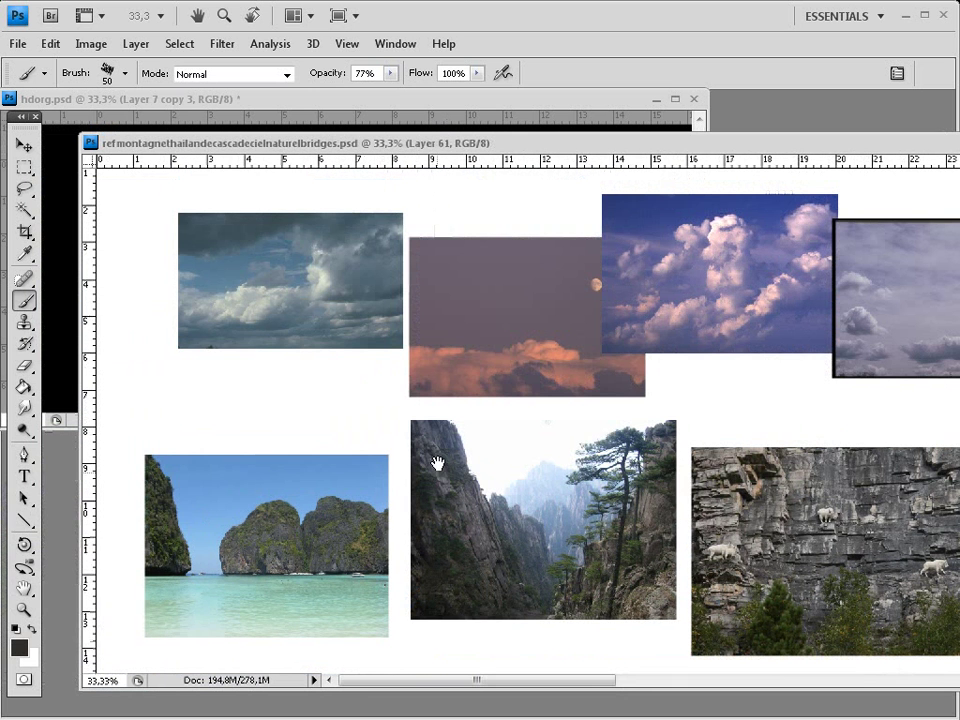